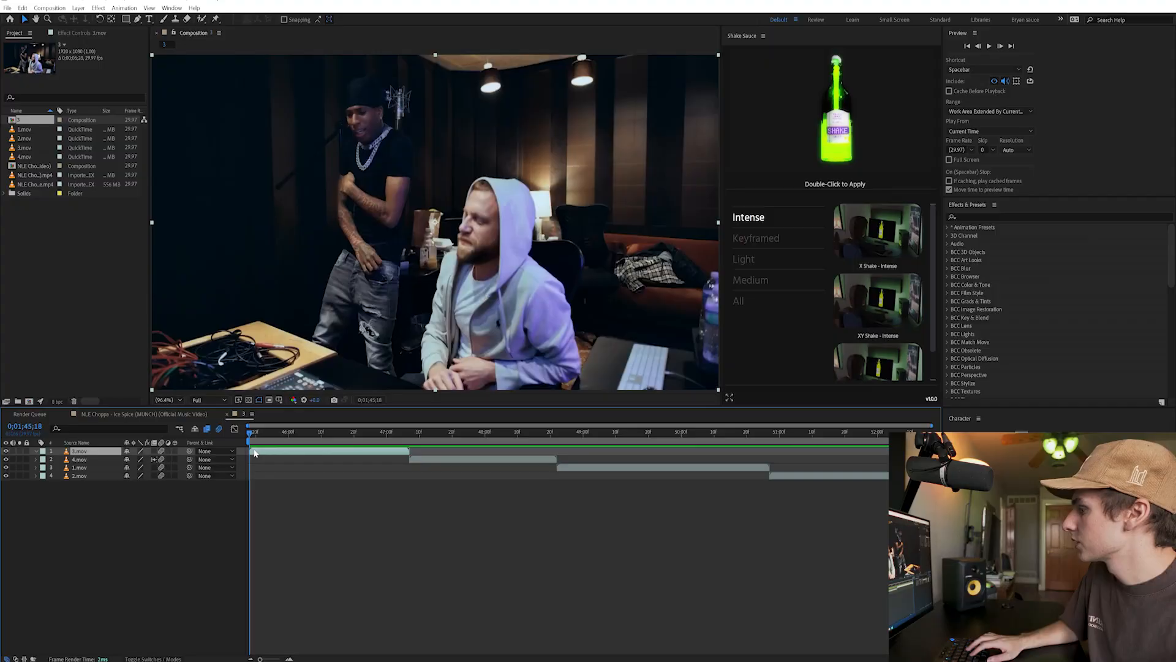
- Enable time remapping on 3.mov and set its frame blending to Pixel Motion
{"action": "right_click", "coordinate": [255, 452]}
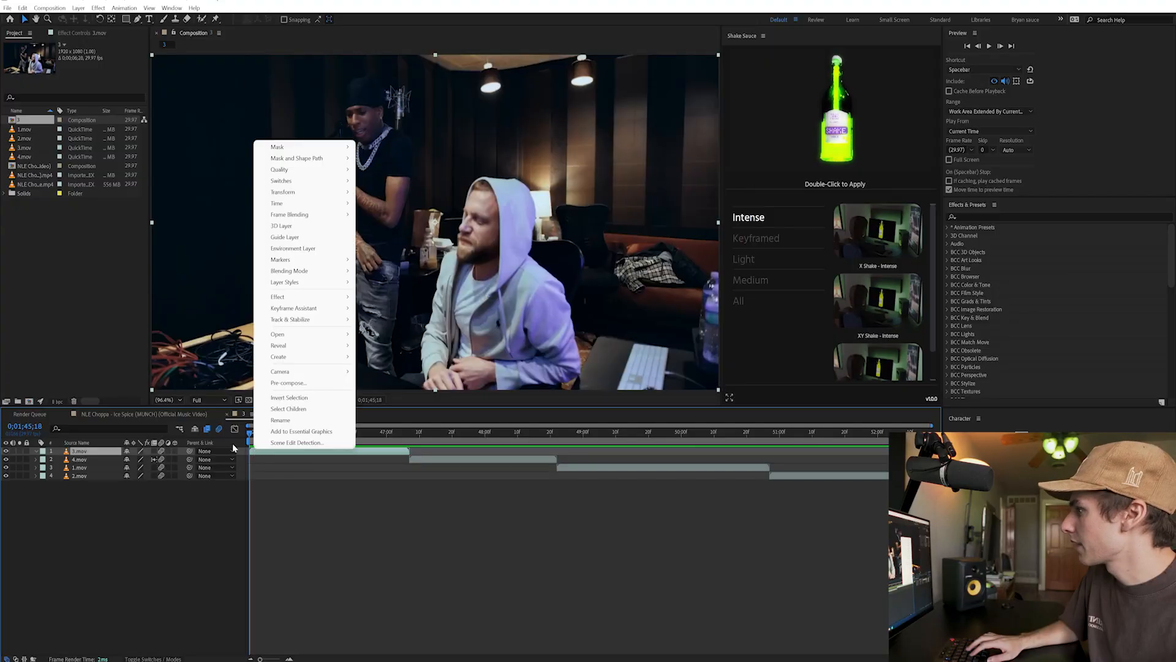
{"action": "left_click", "coordinate": [397, 206]}
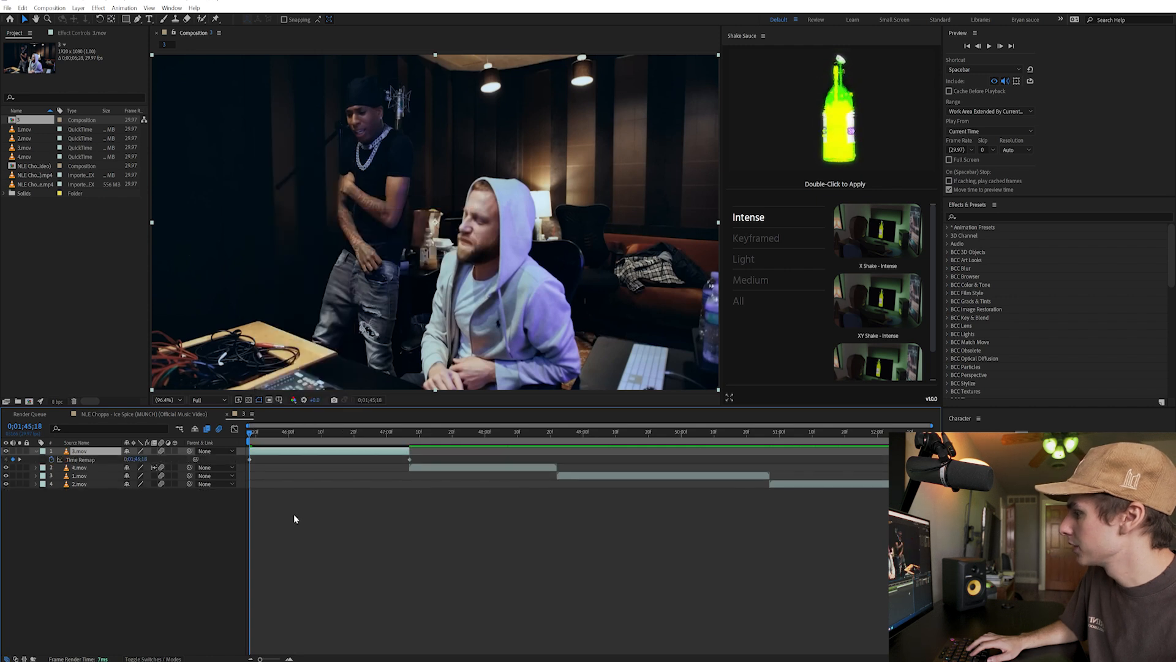
{"action": "right_click", "coordinate": [259, 453]}
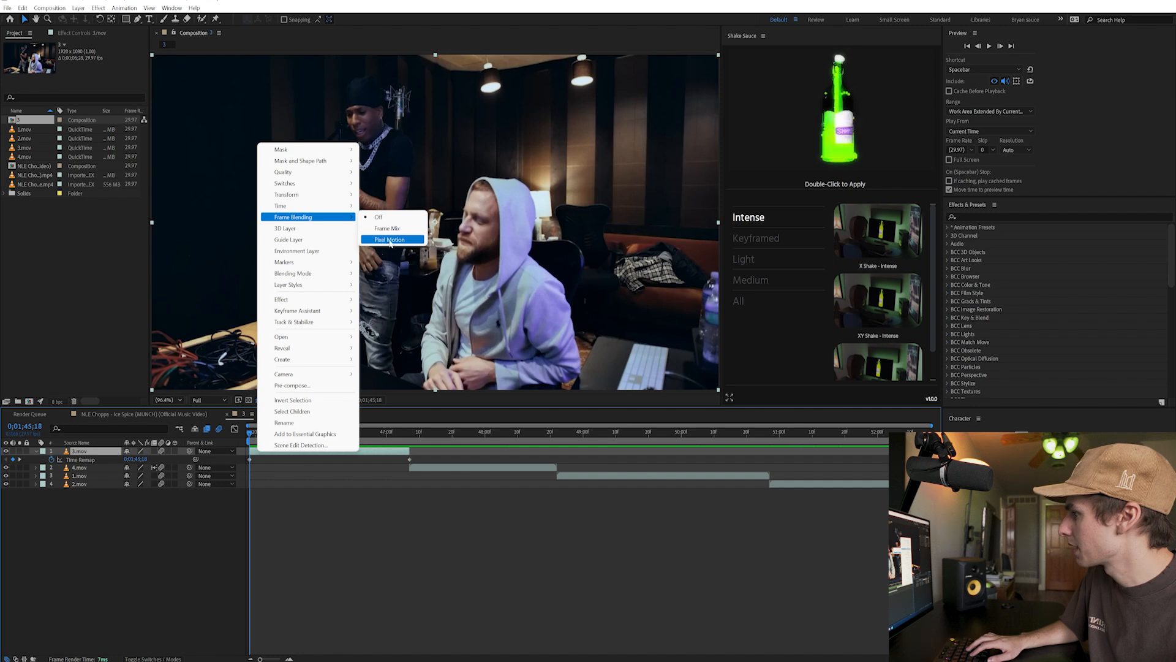
{"action": "left_click", "coordinate": [392, 239]}
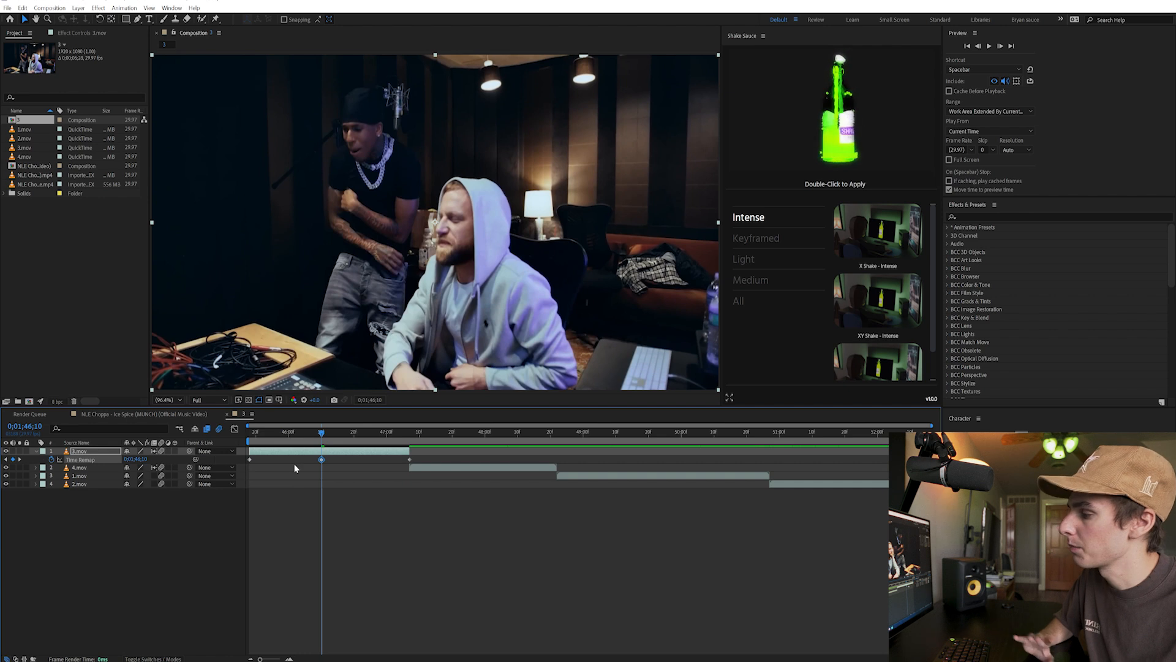
- Try moving the middle Time Remap keyframe of 3.mov from 0;01;46;10 closer to the clip's start and preview the speed change
{"action": "left_click_drag", "start_coordinate": [321, 460], "coordinate": [285, 461]}
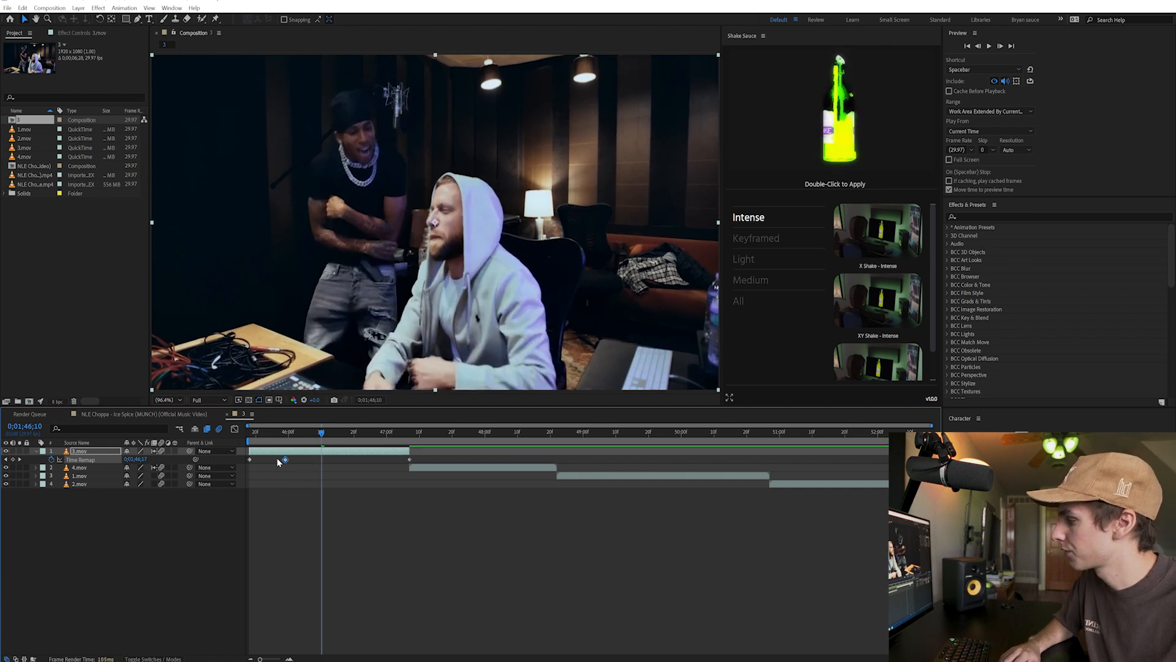
{"action": "left_click", "coordinate": [245, 460]}
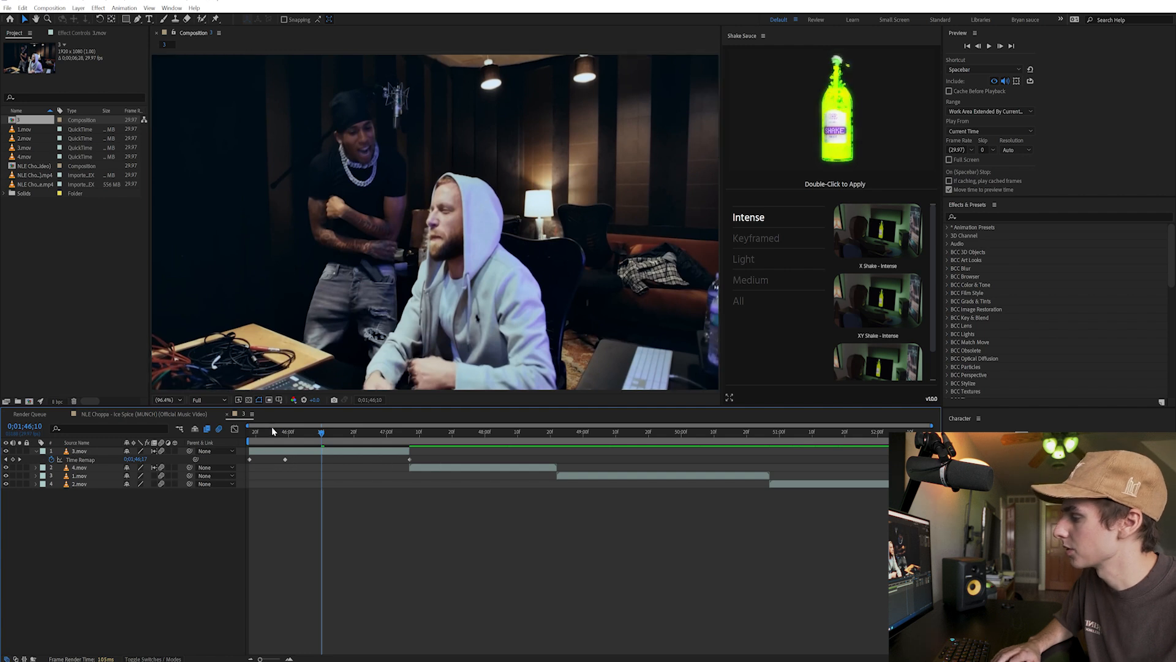
{"action": "key", "text": "space"}
- Add a Time Remap keyframe on 3.mov at 0;01;46;16 and move its end keyframe to 0;01;47;17, past the clip's end
{"action": "left_click_drag", "start_coordinate": [251, 431], "coordinate": [341, 444]}
{"action": "left_click", "coordinate": [252, 367]}
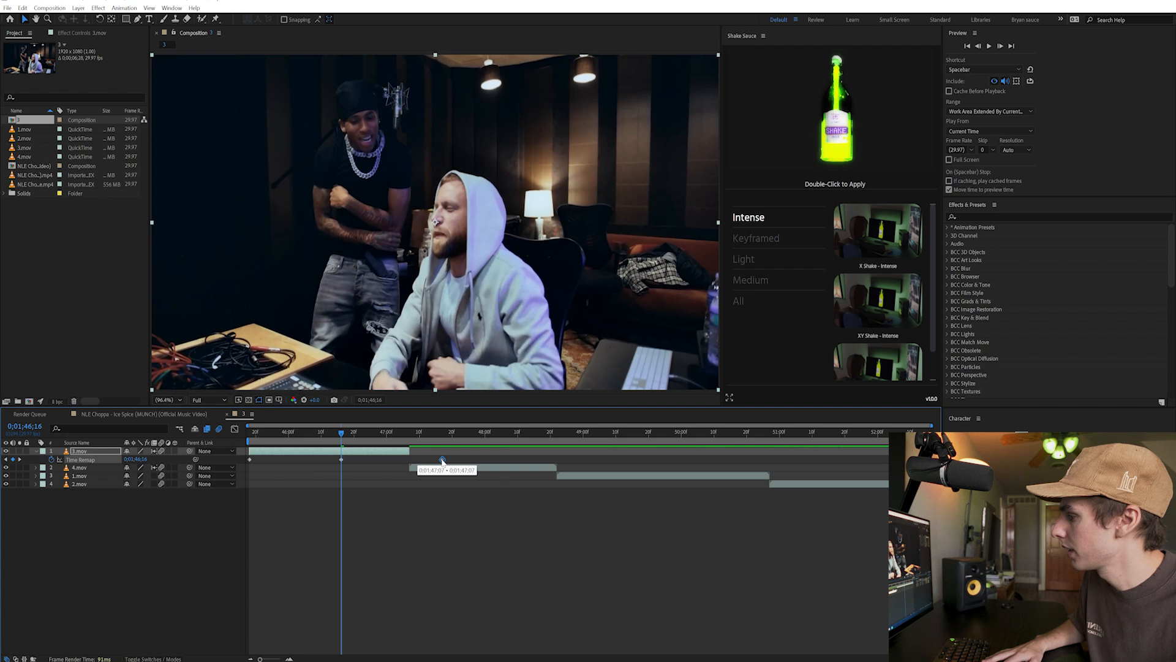
{"action": "left_click", "coordinate": [442, 459]}
{"action": "left_click", "coordinate": [309, 437]}
{"action": "key", "text": "space"}
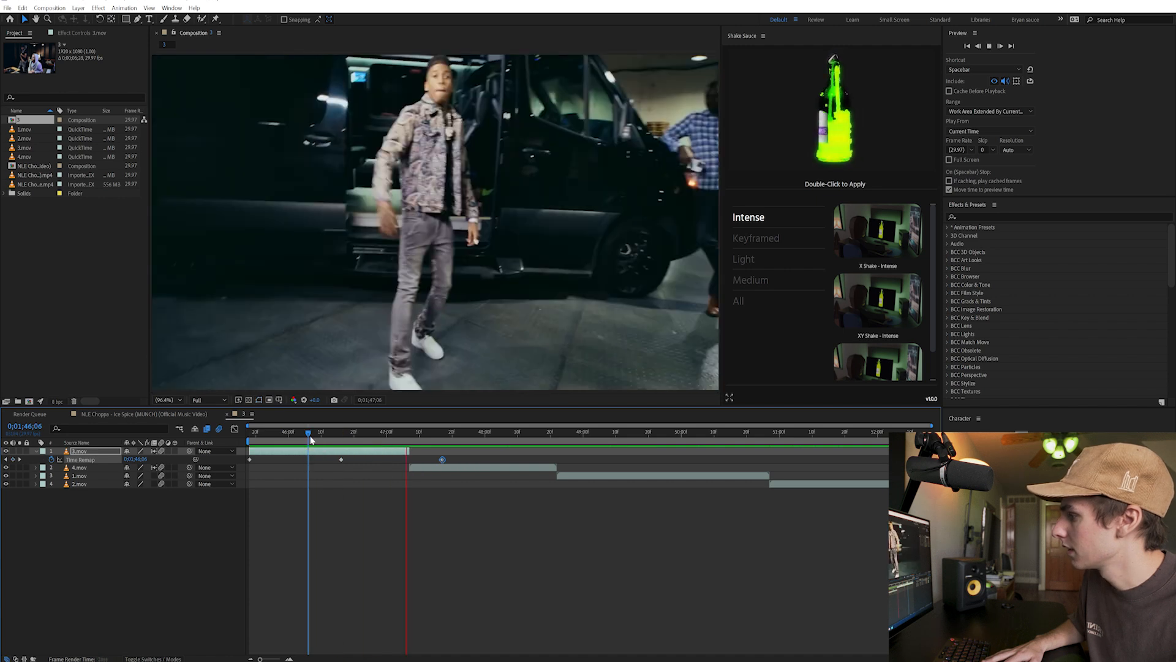
{"action": "key", "text": "space"}
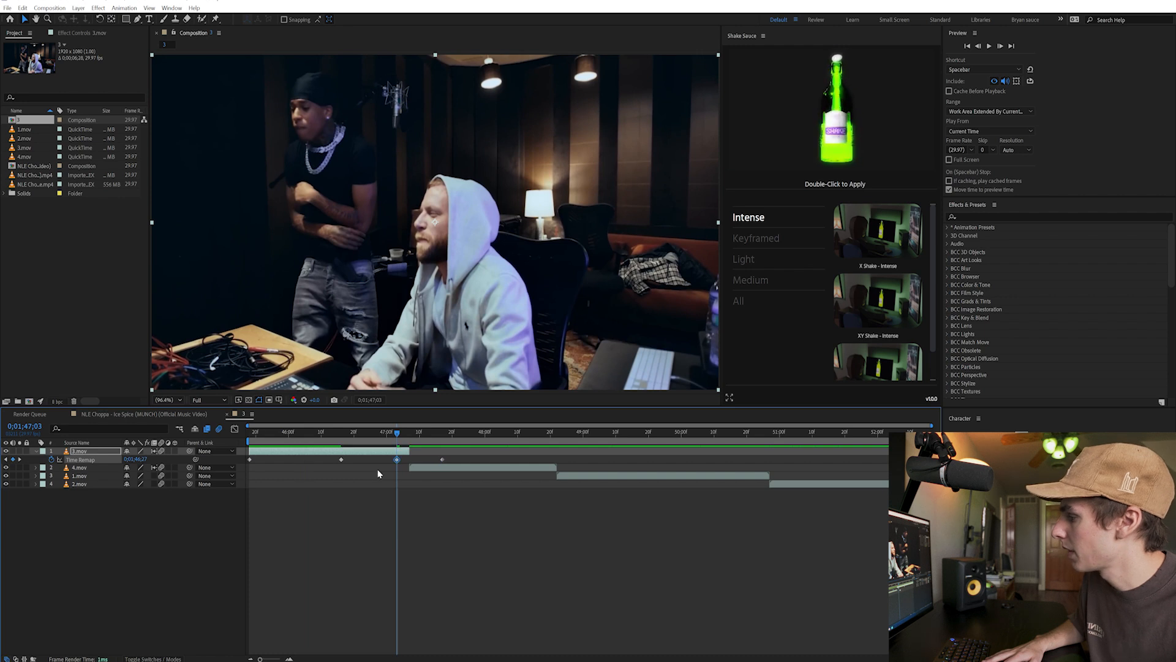
- Add a Time Remap keyframe on 3.mov at 0;01;47;03 and move its end keyframe to 0;01;47;07 for a fast exit
{"action": "left_click_drag", "start_coordinate": [421, 463], "coordinate": [412, 464]}
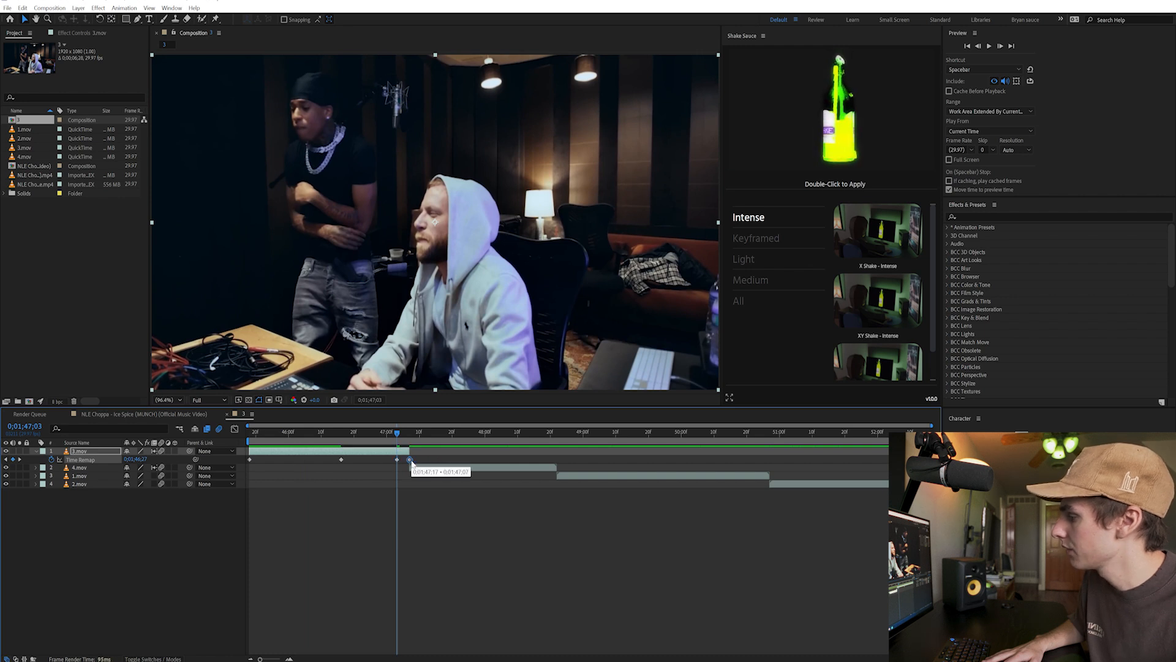
{"action": "left_click", "coordinate": [251, 441]}
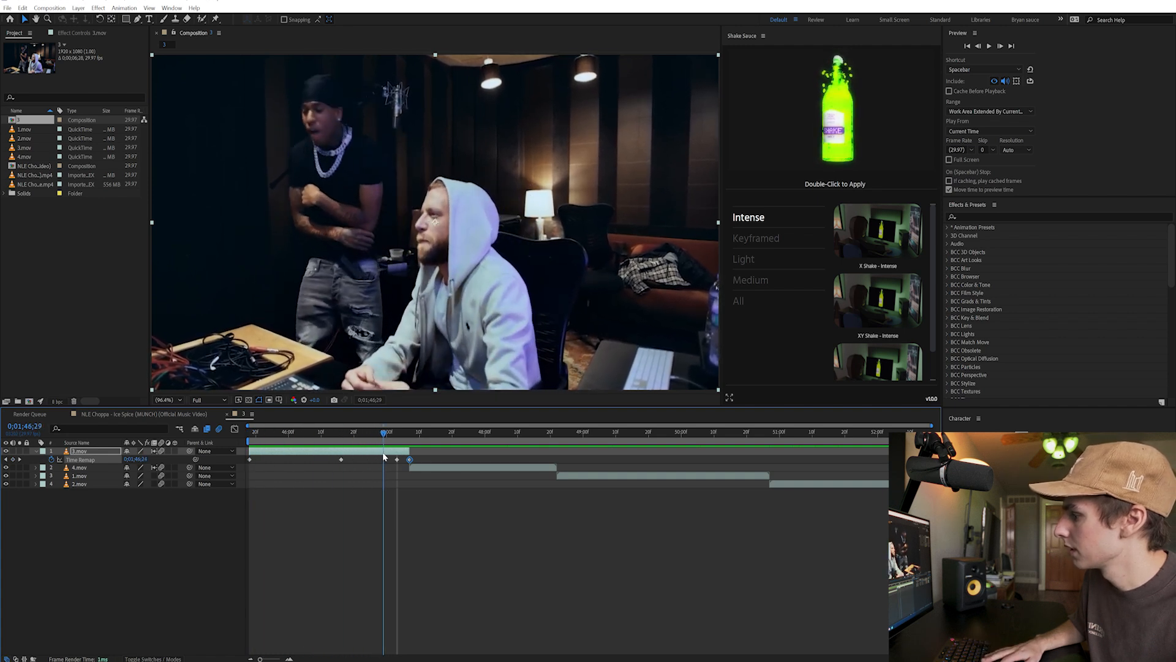
{"action": "key", "text": "k"}
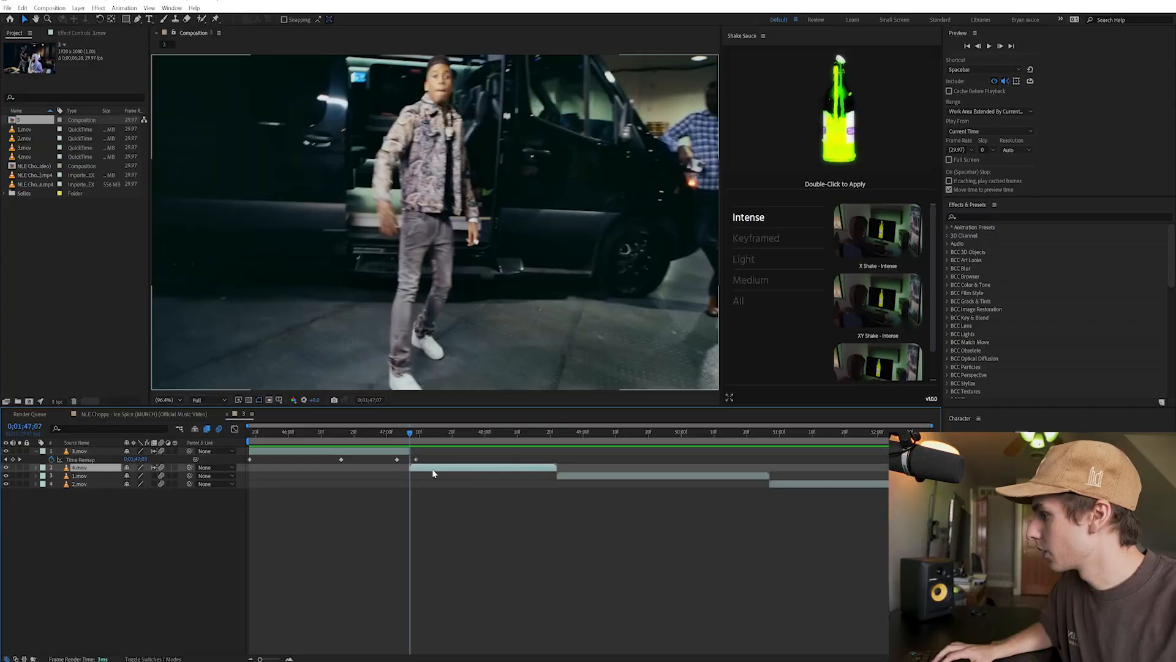
- Enable time remapping on 4.mov and set its frame blending to Pixel Motion
{"action": "right_click", "coordinate": [432, 473]}
{"action": "left_click", "coordinate": [564, 223]}
{"action": "right_click", "coordinate": [436, 470]}
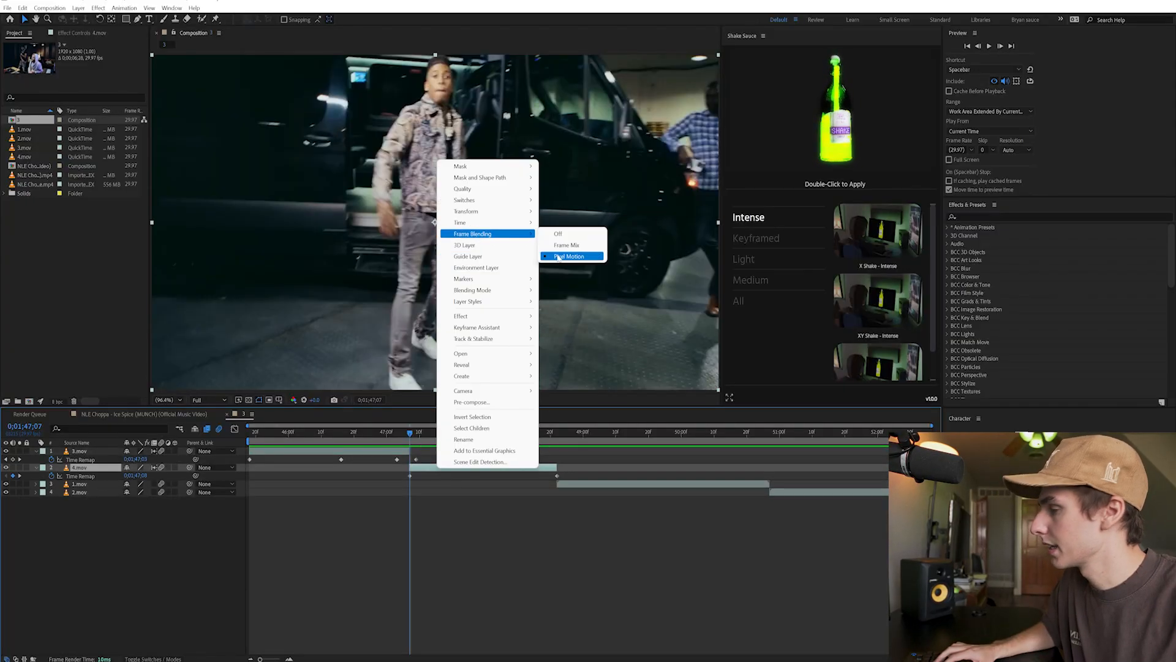
{"action": "left_click", "coordinate": [559, 257]}
- Add a Time Remap keyframe on 4.mov at 0;01;47;15 and shift it together with the end keyframe about 5 frames earlier
{"action": "key", "text": "space"}
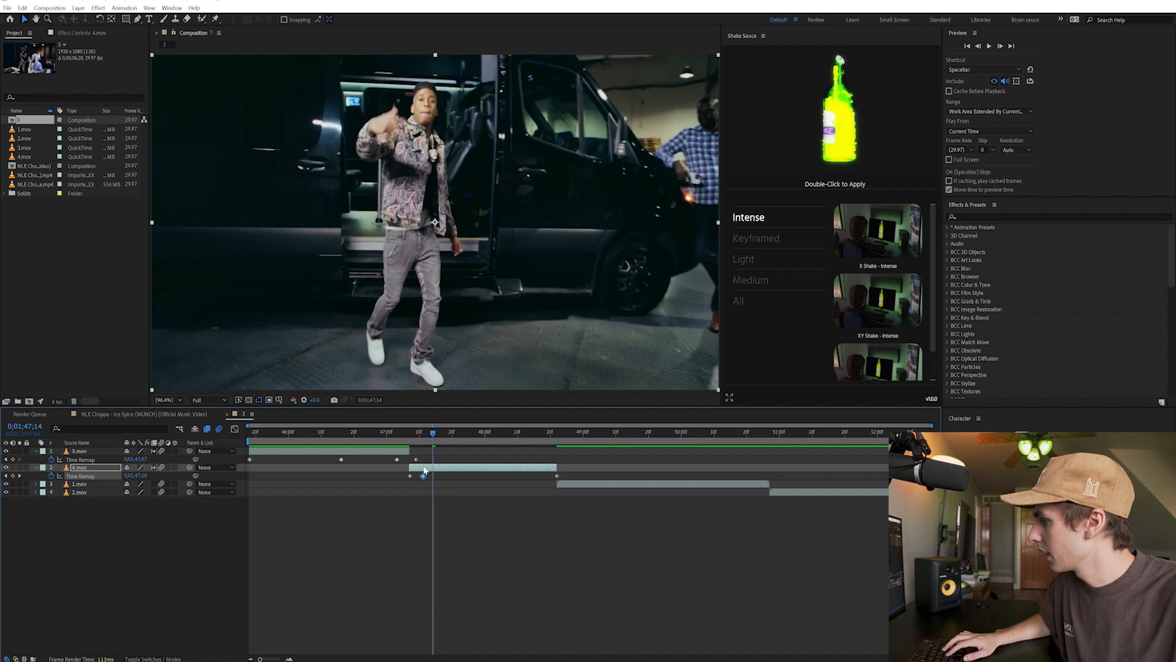
{"action": "left_click_drag", "start_coordinate": [414, 438], "coordinate": [483, 453]}
{"action": "key", "text": "ctrl+z"}
{"action": "left_click", "coordinate": [557, 475]}
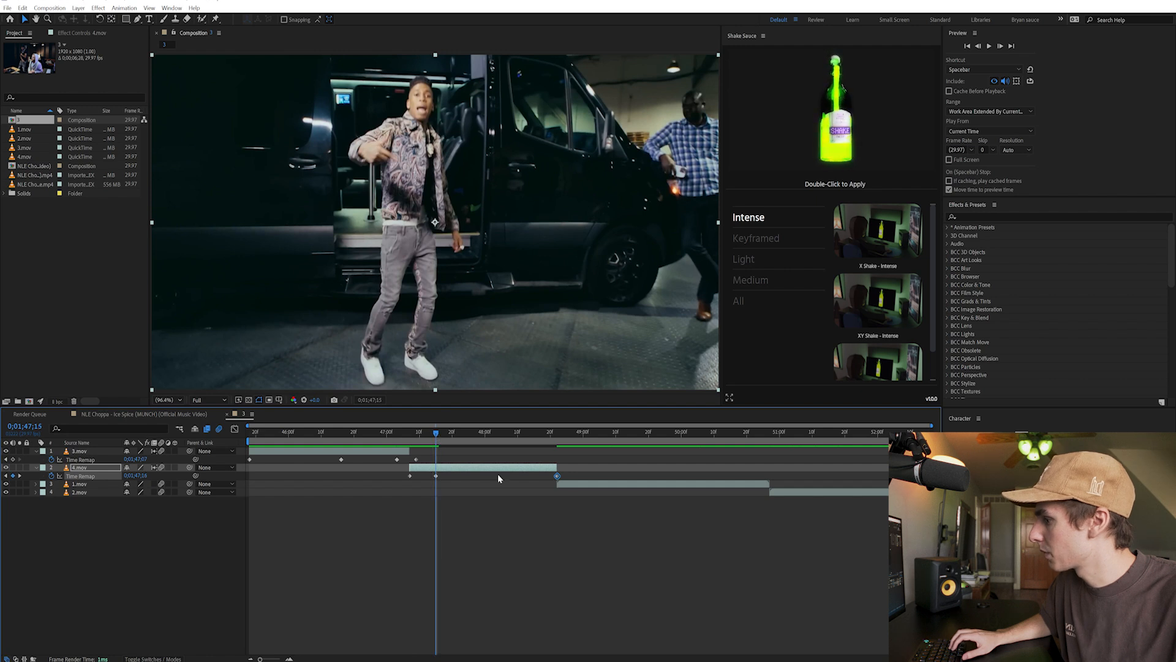
{"action": "left_click_drag", "start_coordinate": [569, 473], "coordinate": [419, 477]}
{"action": "left_click", "coordinate": [415, 441]}
{"action": "key", "text": "space"}
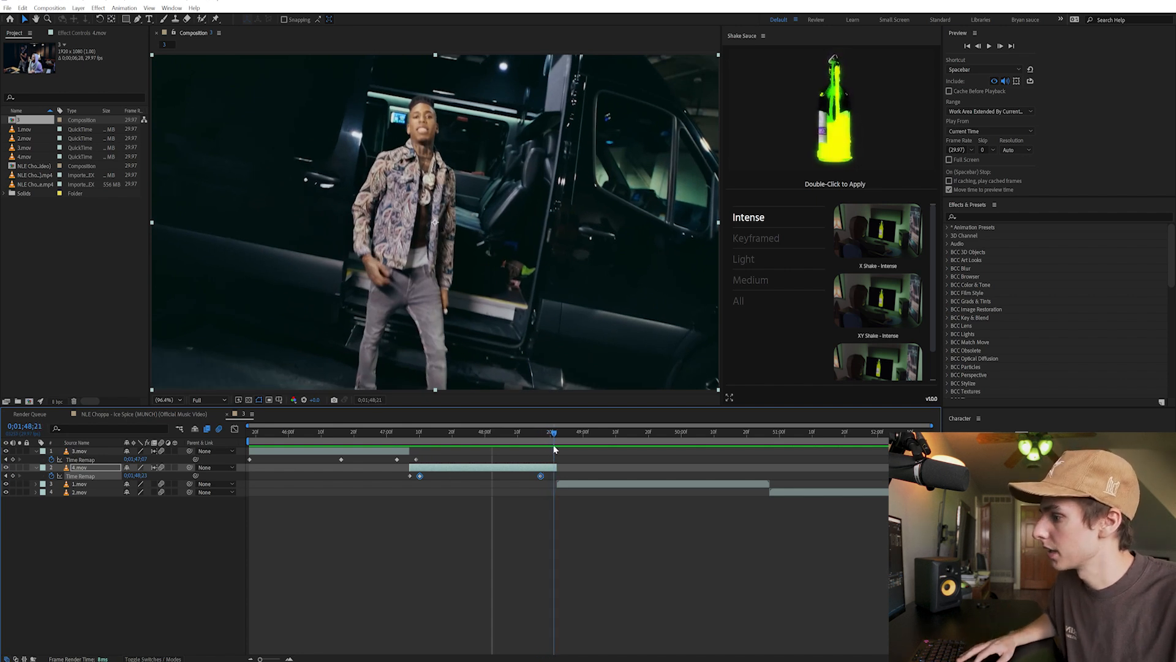
- Add a Time Remap keyframe on 4.mov at 0;01;48;01 and move the last keyframe to the clip's end
{"action": "left_click_drag", "start_coordinate": [554, 449], "coordinate": [541, 450]}
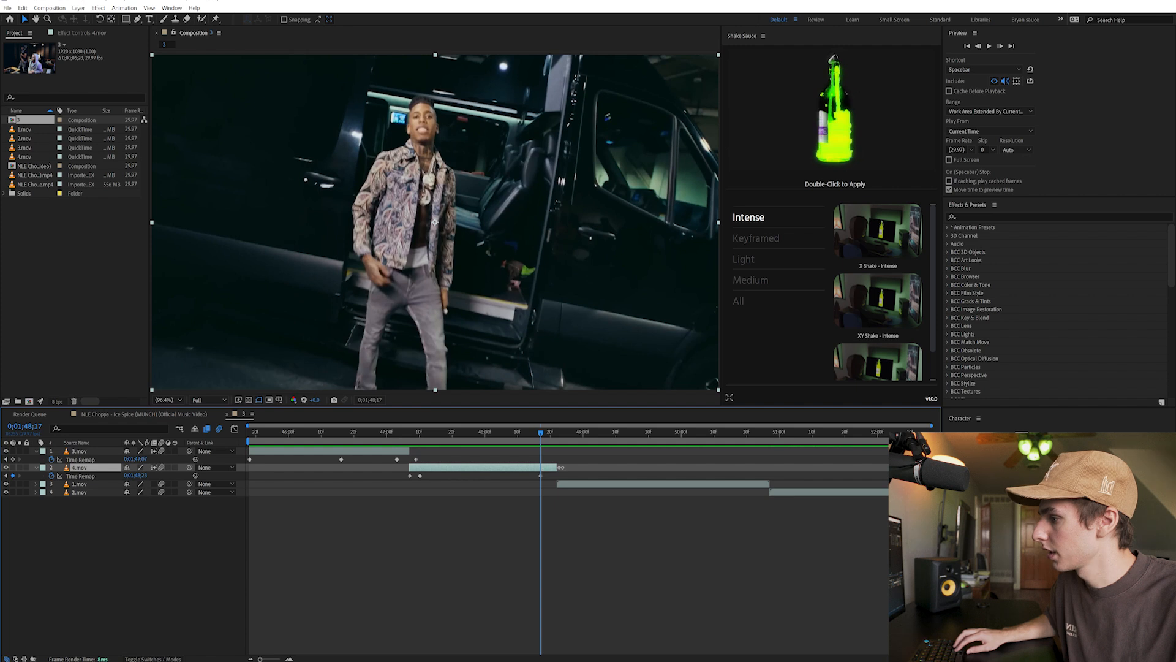
{"action": "left_click_drag", "start_coordinate": [534, 440], "coordinate": [374, 440]}
{"action": "key", "text": "space"}
{"action": "left_click", "coordinate": [375, 440]}
{"action": "key", "text": "space"}
{"action": "left_click_drag", "start_coordinate": [466, 439], "coordinate": [489, 444]}
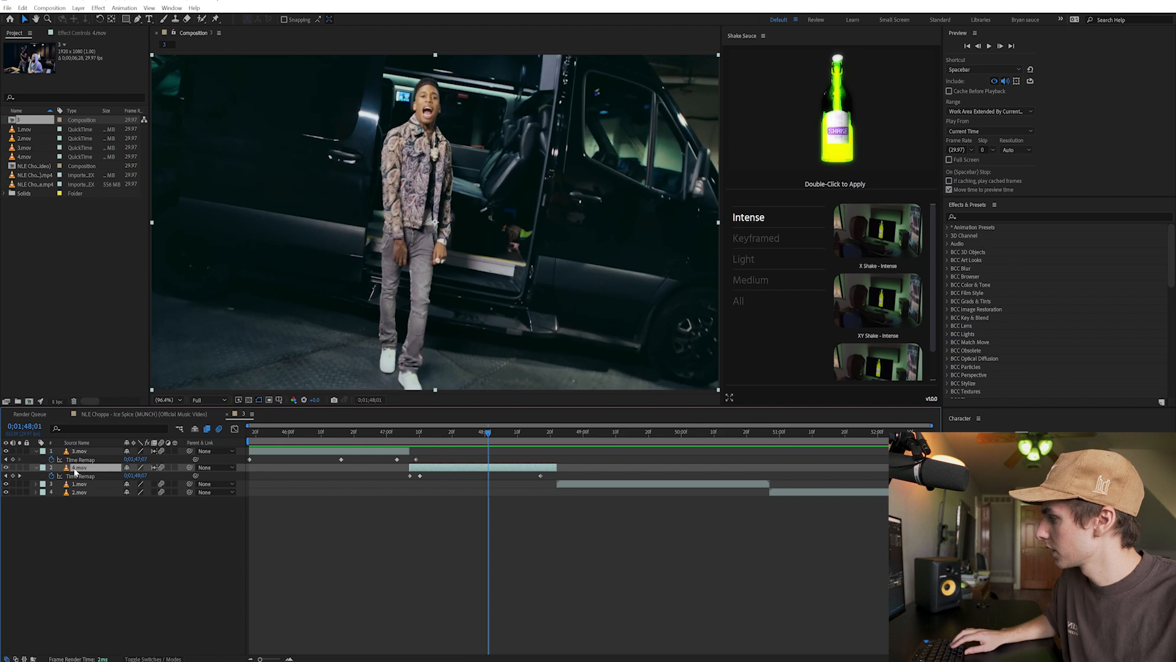
{"action": "left_click_drag", "start_coordinate": [540, 475], "coordinate": [555, 477]}
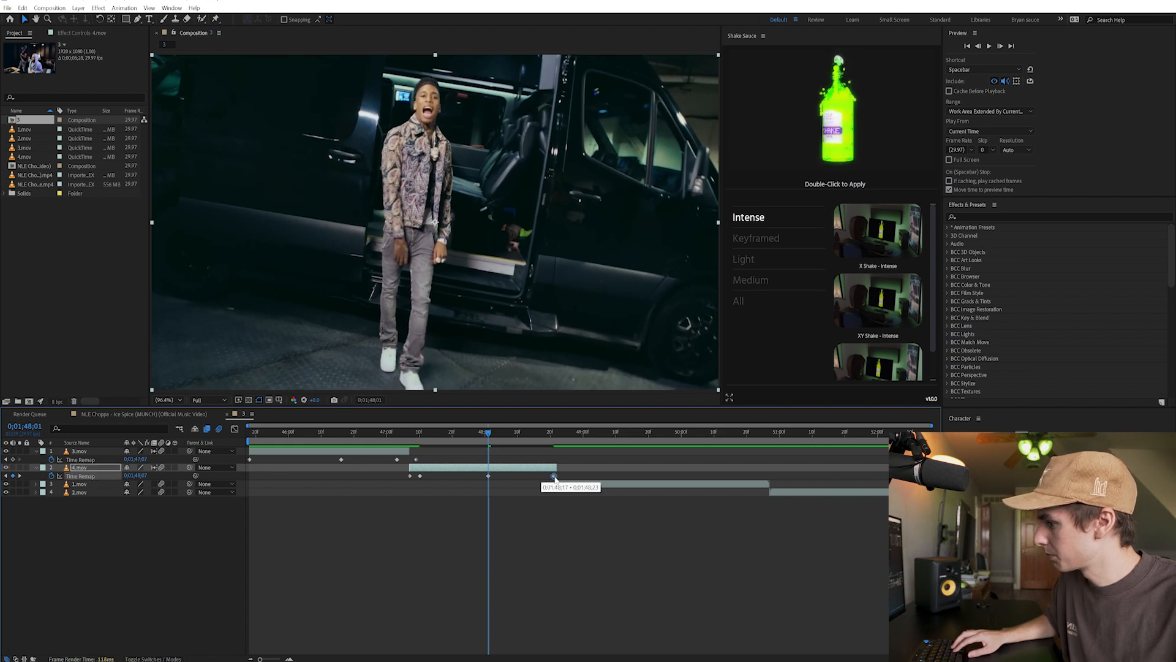
- Add a Time Remap keyframe on 4.mov at 0;01;48;17 and move it about 3 frames later, just before the end keyframe
{"action": "key", "text": "space"}
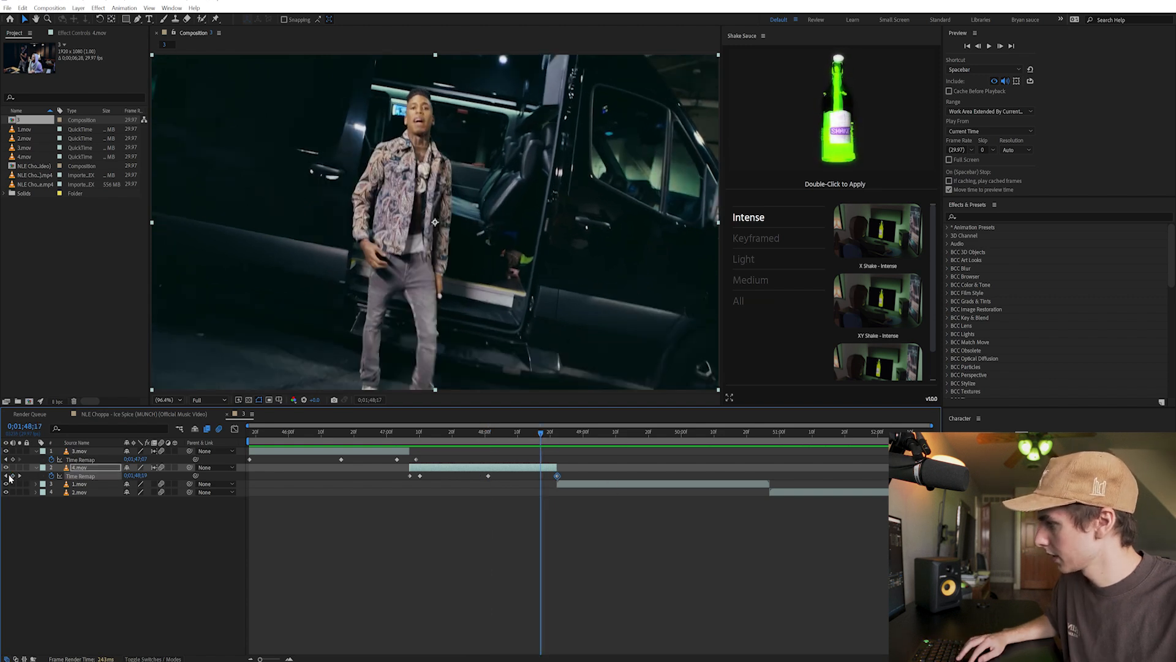
{"action": "left_click_drag", "start_coordinate": [541, 475], "coordinate": [551, 479]}
{"action": "left_click_drag", "start_coordinate": [534, 436], "coordinate": [556, 451]}
- Enable time remapping on 1.mov and set its frame blending to Pixel Motion
{"action": "left_click", "coordinate": [584, 484]}
{"action": "key", "text": "ctrl+alt+t"}
{"action": "right_click", "coordinate": [585, 483]}
{"action": "mouse_move", "coordinate": [637, 248]}
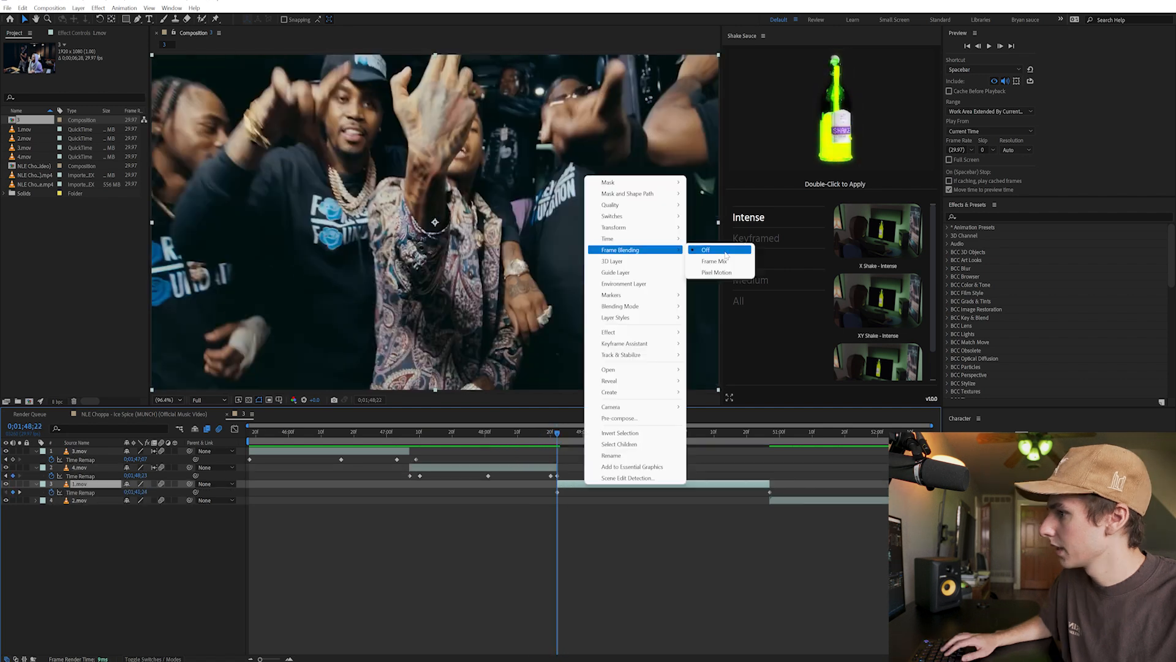
{"action": "left_click", "coordinate": [716, 272]}
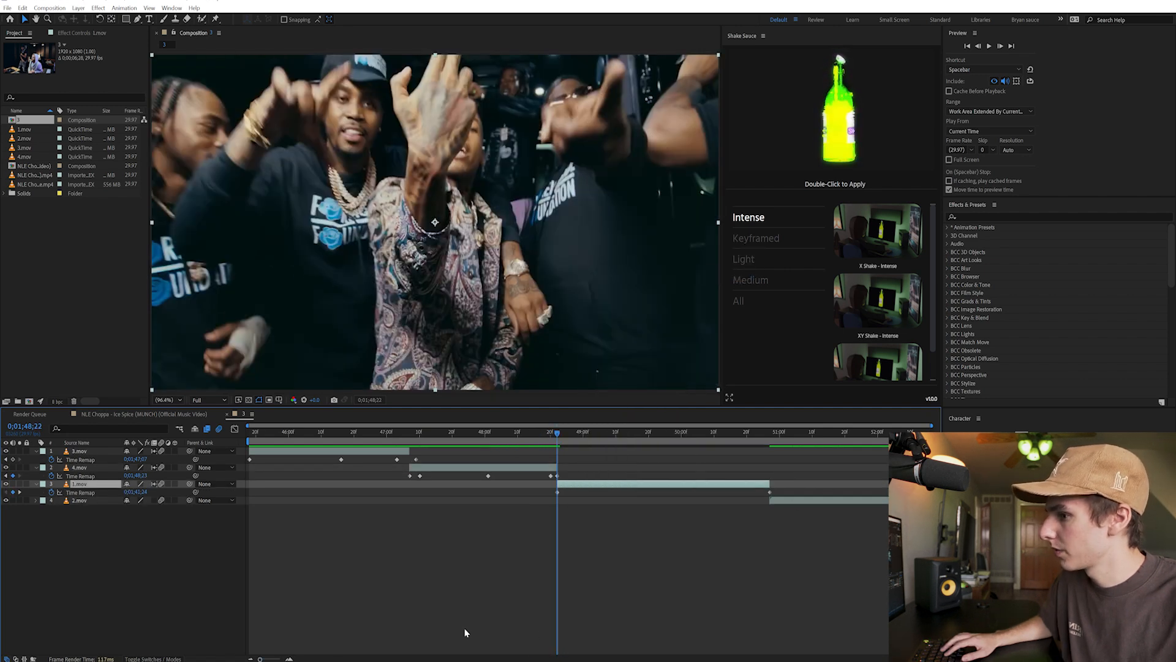
- Add Time Remap keyframes on 1.mov at 0;01;49;07 and 0;01;49;12
{"action": "key", "text": "space"}
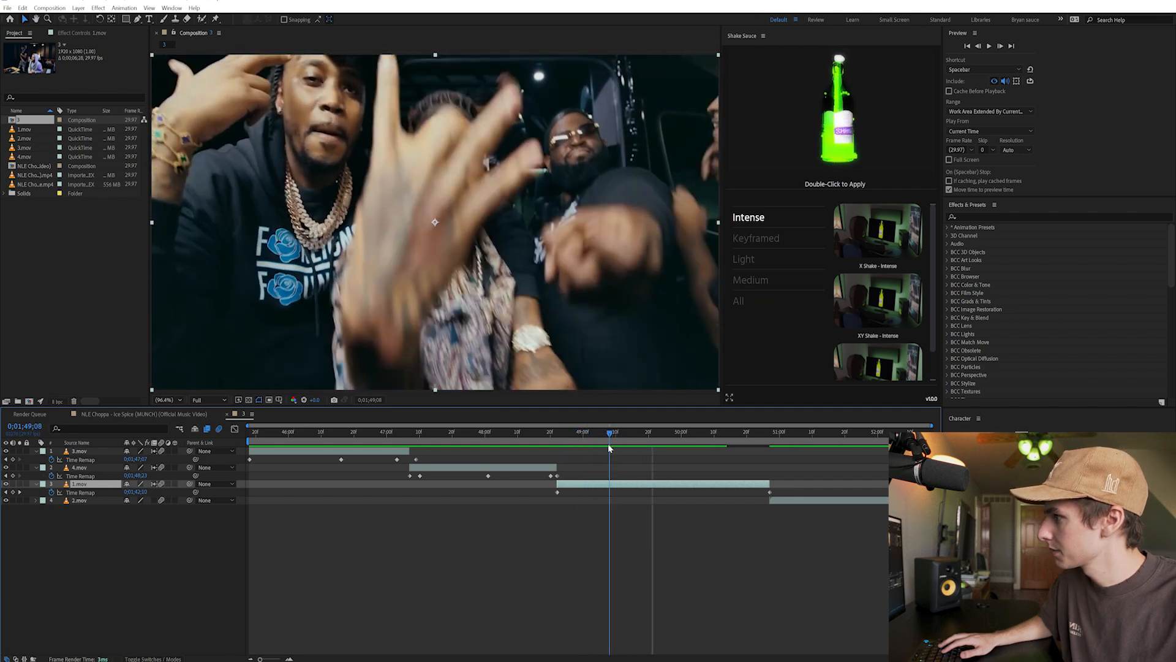
{"action": "left_click_drag", "start_coordinate": [609, 449], "coordinate": [606, 449]}
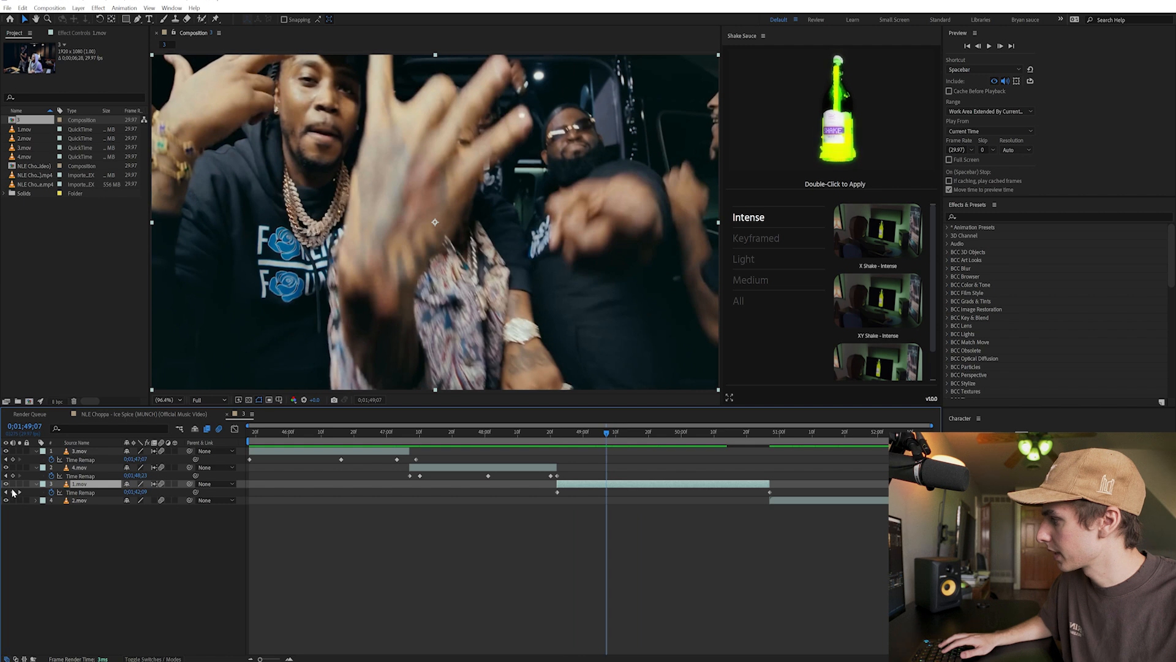
{"action": "left_click_drag", "start_coordinate": [608, 437], "coordinate": [626, 440]}
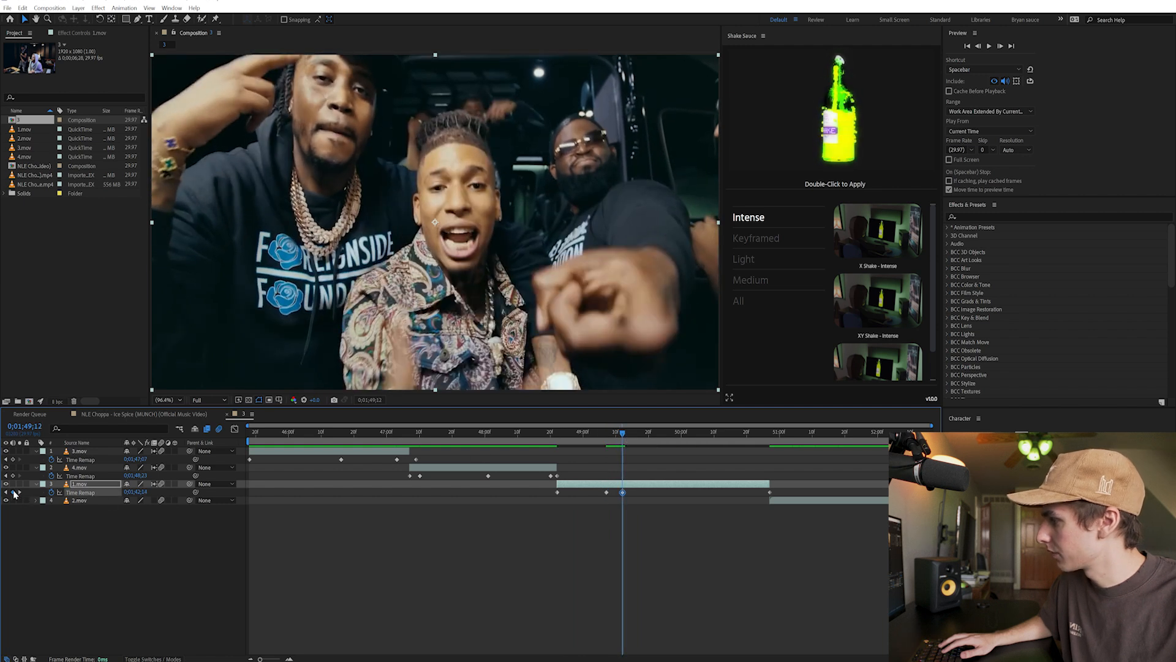
- Shift the 0;01;49;12 keyframe and the end keyframe of 1.mov together about 3 frames earlier and preview the ramp
{"action": "left_click_drag", "start_coordinate": [623, 493], "coordinate": [616, 495]}
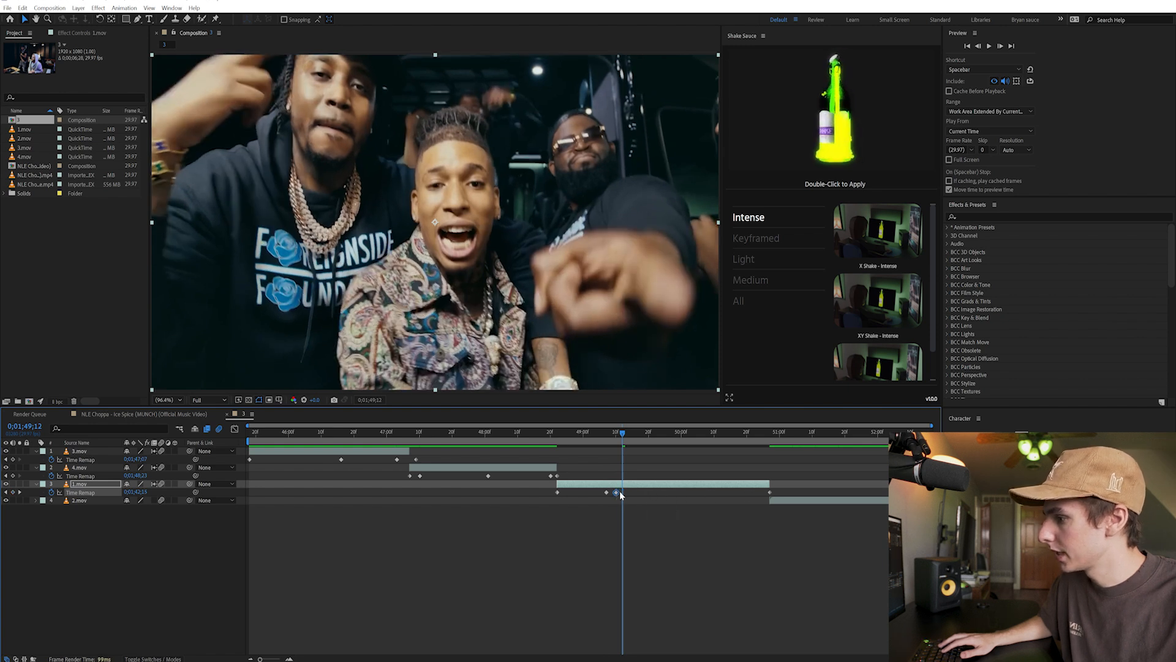
{"action": "key", "text": "ctrl+z"}
{"action": "left_click_drag", "start_coordinate": [790, 496], "coordinate": [613, 493]}
{"action": "left_click", "coordinate": [603, 442]}
{"action": "key", "text": "space"}
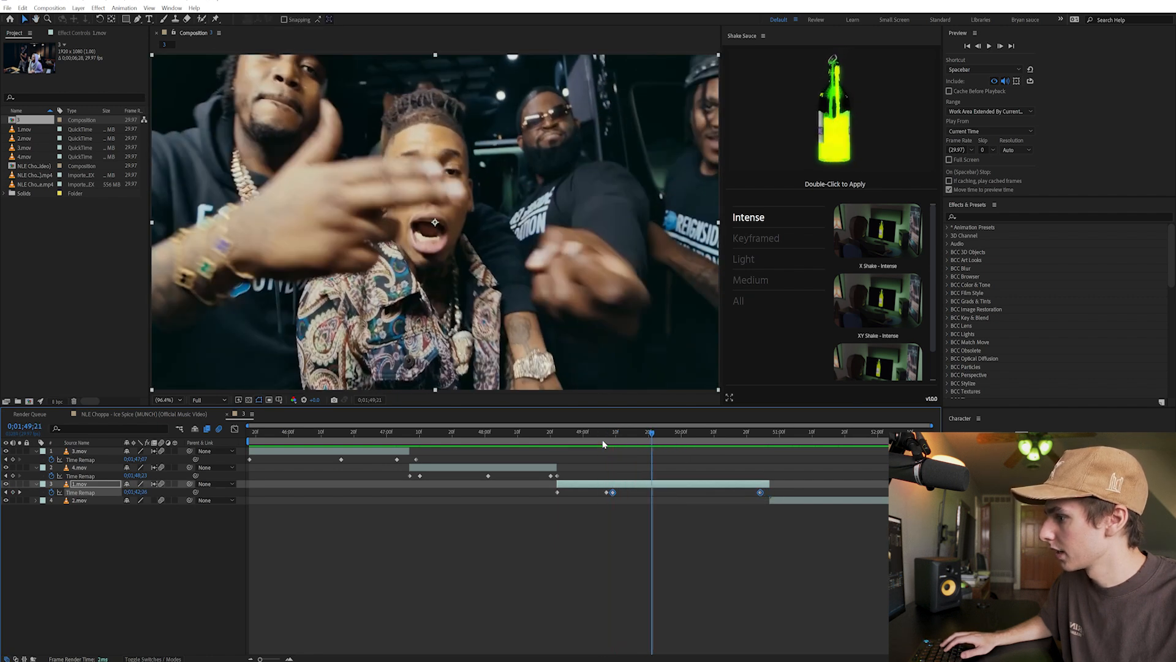
{"action": "left_click", "coordinate": [604, 440]}
{"action": "key", "text": "space"}
- Trim 1.mov to its last Time Remap keyframe, move 2.mov up against it and play back the sequence
{"action": "left_click", "coordinate": [757, 438]}
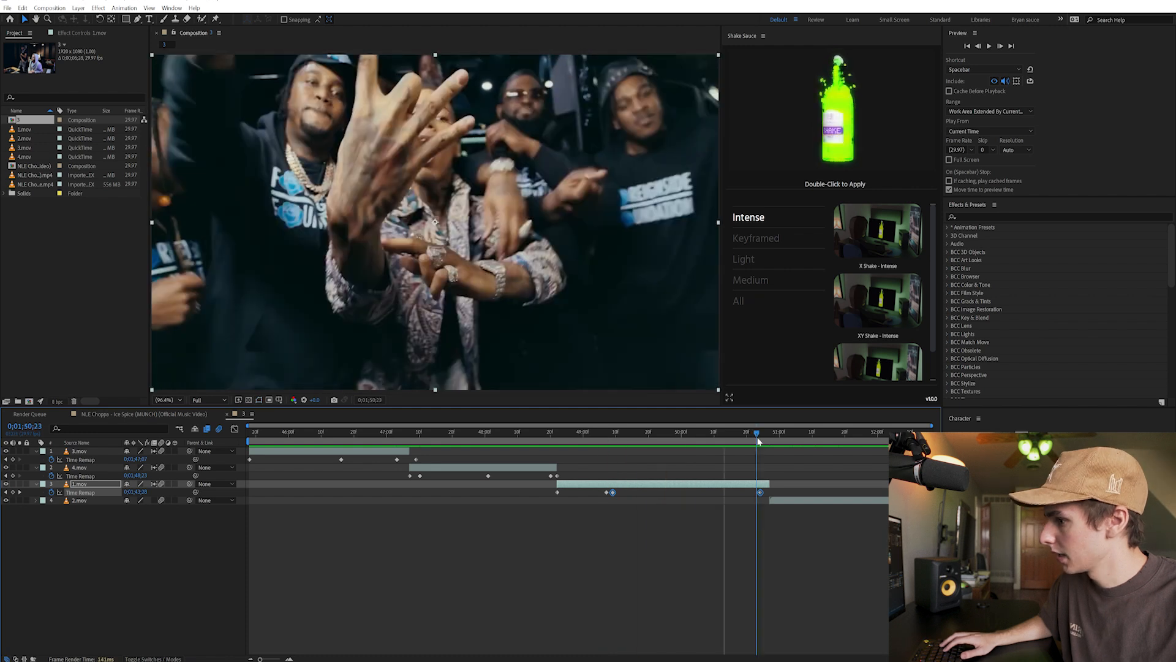
{"action": "left_click_drag", "start_coordinate": [769, 481], "coordinate": [764, 503]}
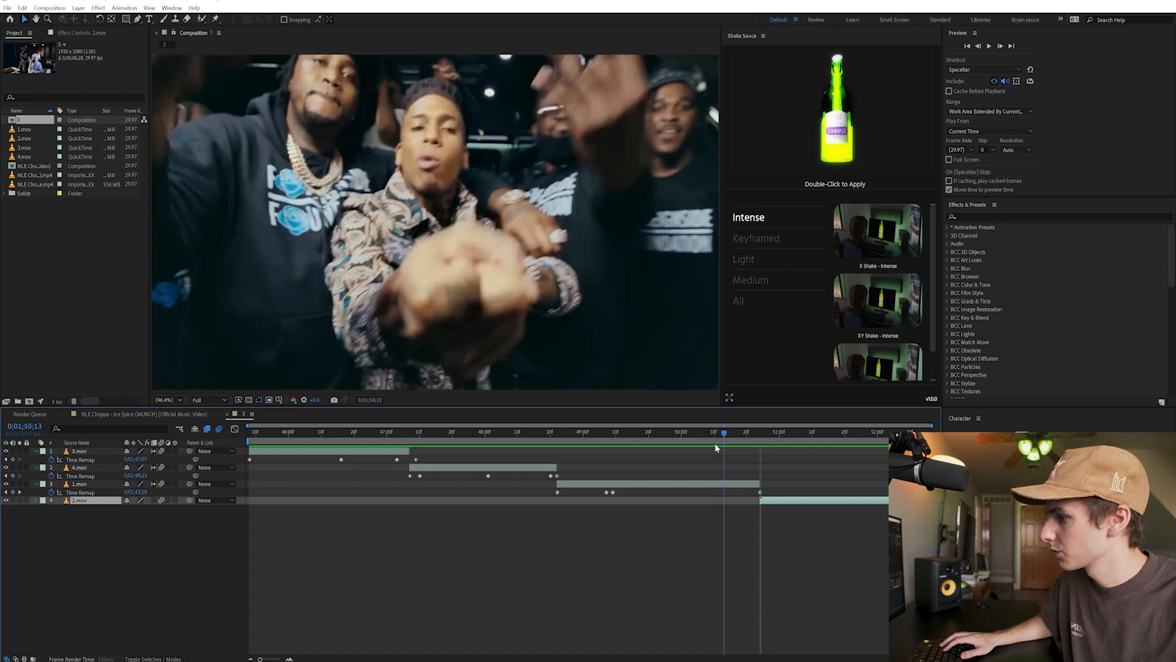
{"action": "key", "text": "Home"}
{"action": "key", "text": "space"}
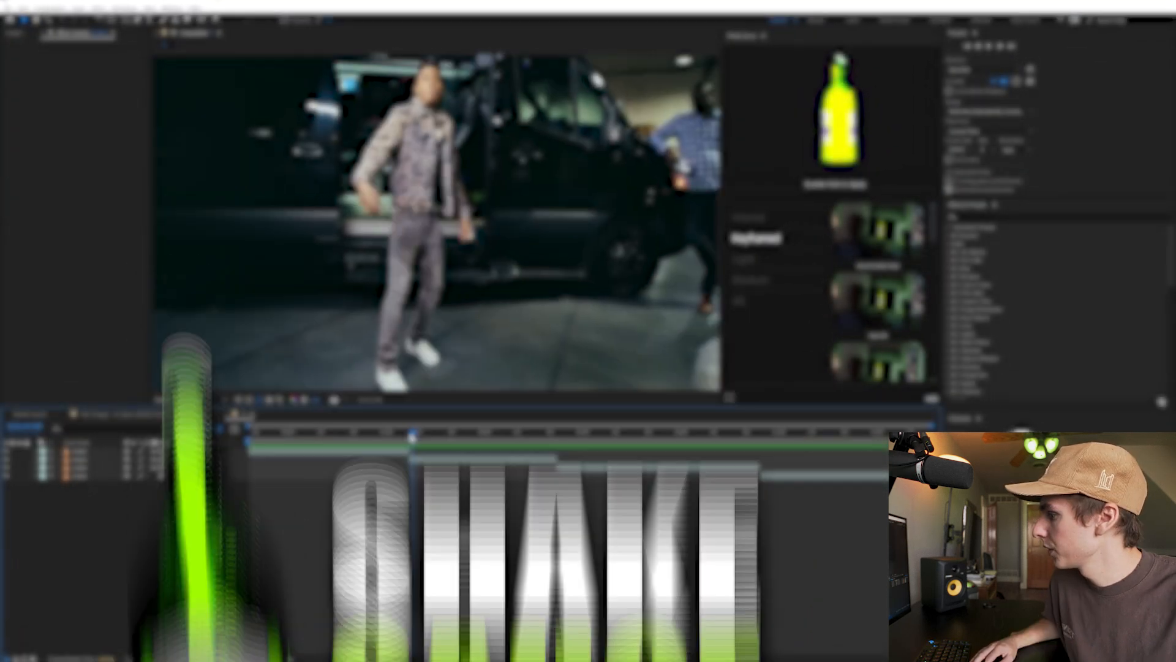
- Apply a keyframed Vertical Hit shake preset with flash at the cut from 3.mov to 4.mov, at 0;01;47;07
{"action": "left_click_drag", "start_coordinate": [409, 433], "coordinate": [409, 432]}
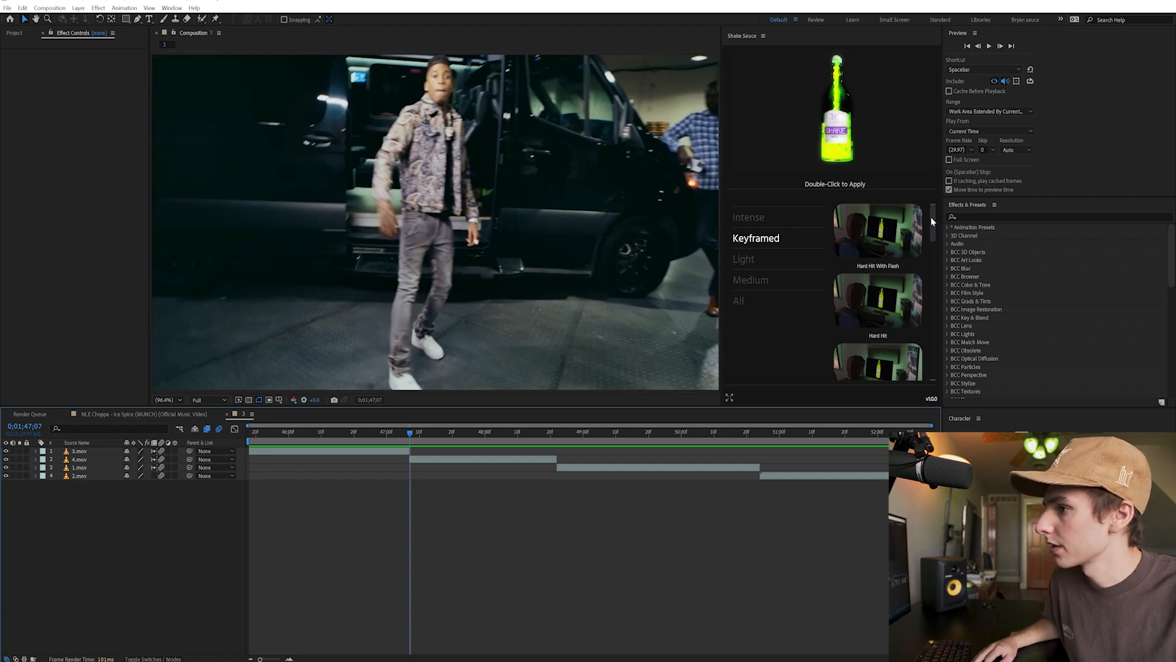
{"action": "scroll", "coordinate": [877, 294], "scroll_direction": "down", "scroll_amount": 6}
{"action": "scroll", "coordinate": [877, 319], "scroll_direction": "down", "scroll_amount": 1}
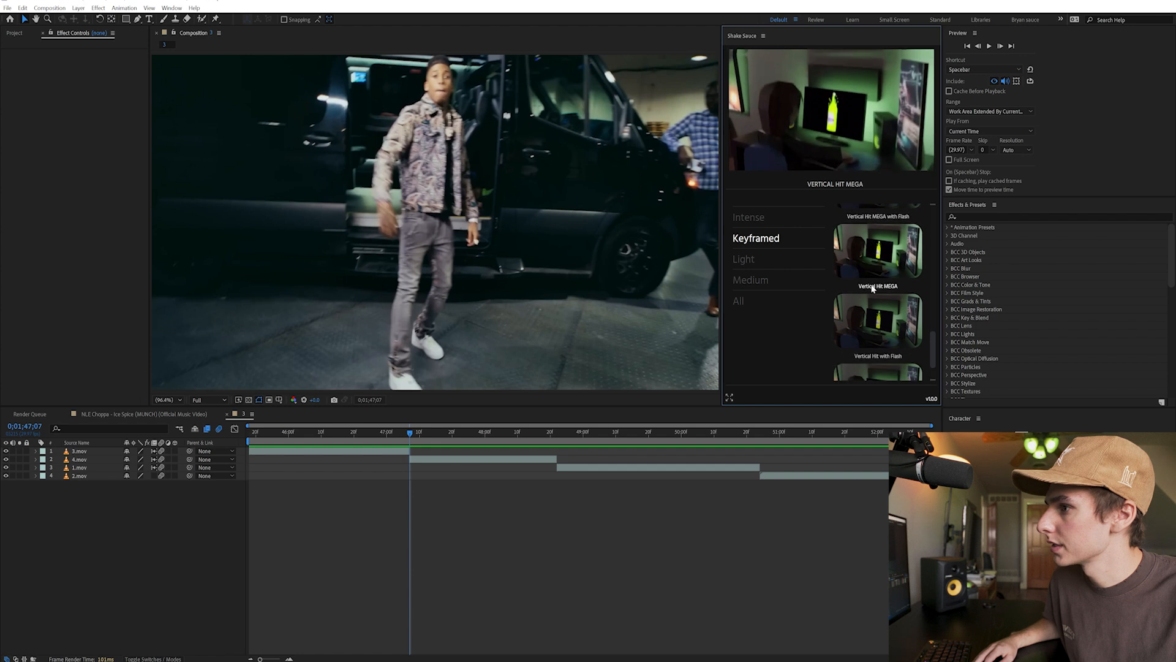
{"action": "scroll", "coordinate": [874, 333], "scroll_direction": "down", "scroll_amount": 1}
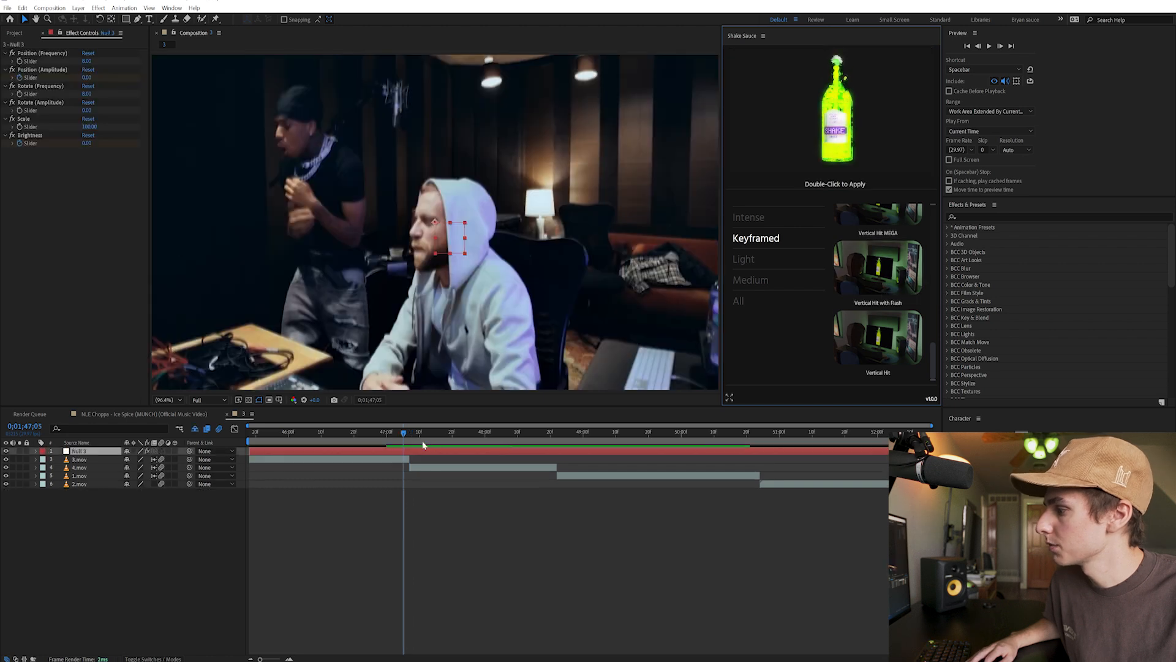
- Play back the shake across the cut between 3.mov and 4.mov and reveal the null layer's keyframes
{"action": "left_click_drag", "start_coordinate": [404, 438], "coordinate": [388, 438]}
{"action": "key", "text": "space"}
{"action": "left_click", "coordinate": [388, 437]}
{"action": "key", "text": "space"}
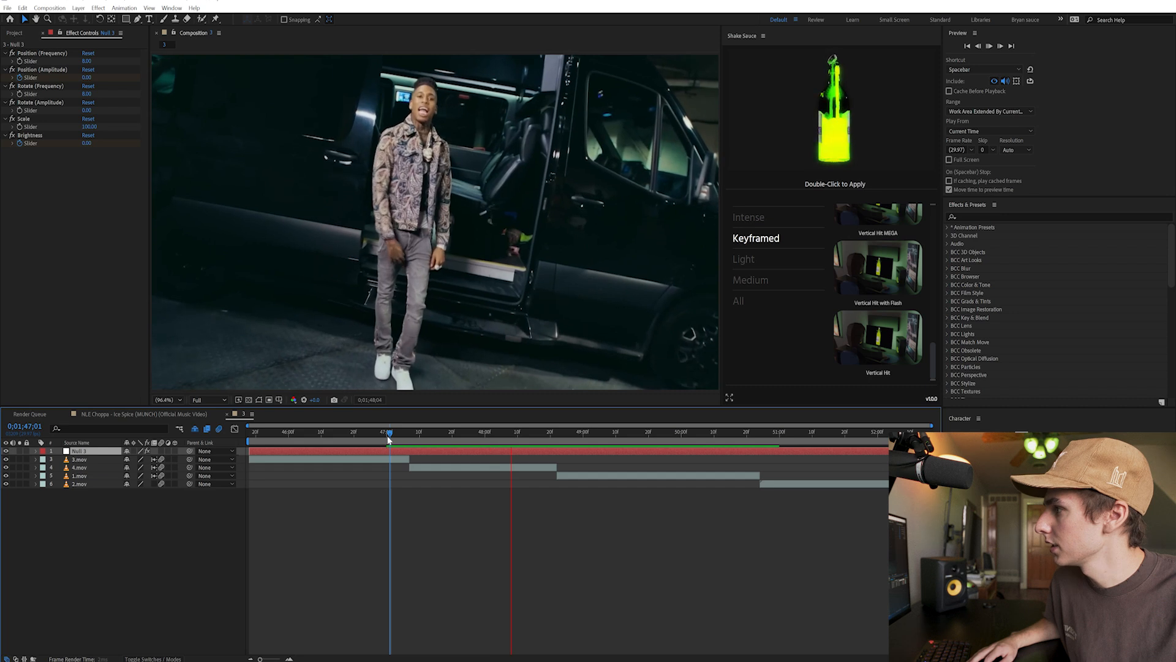
{"action": "key", "text": "space"}
{"action": "key", "text": "u"}
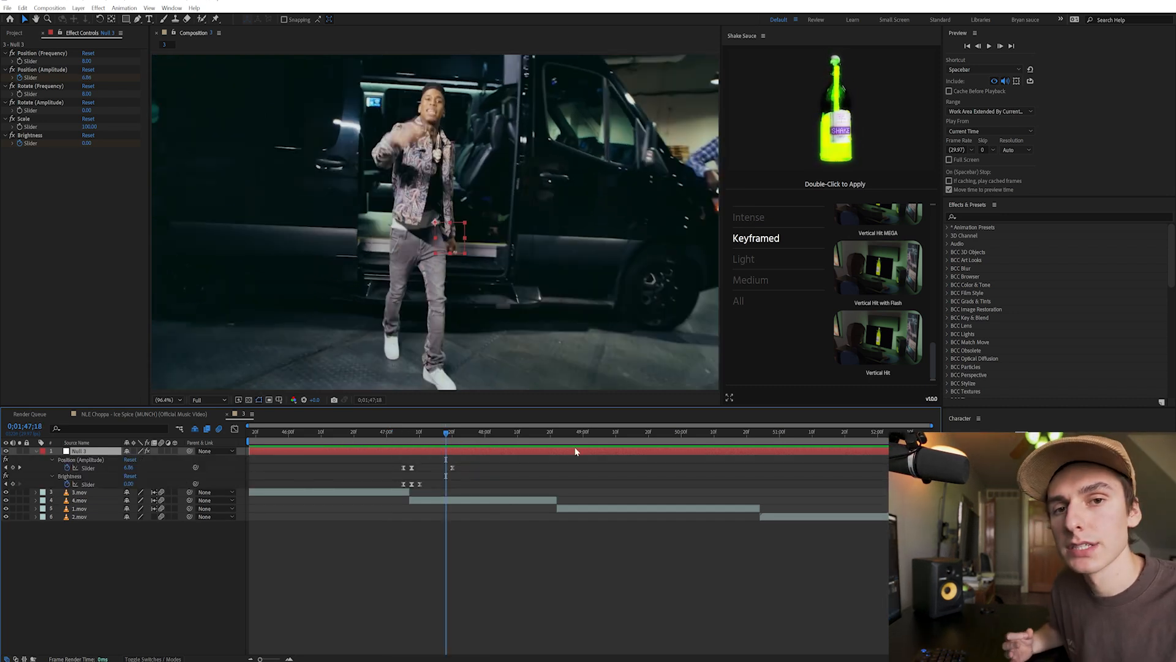
- Paste the null's shake and flash keyframes at the 4.mov–1.mov cut, the 1.mov–2.mov cut and the start of the composition
{"action": "scroll", "coordinate": [877, 291], "scroll_direction": "up", "scroll_amount": 8}
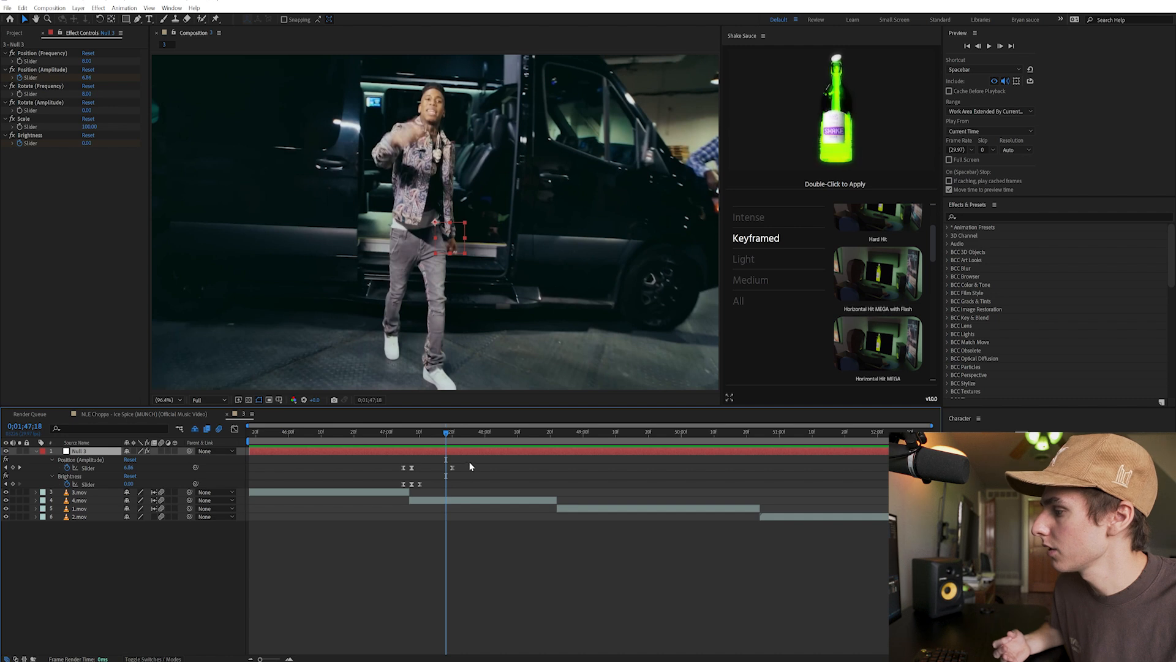
{"action": "left_click", "coordinate": [556, 437]}
{"action": "left_click_drag", "start_coordinate": [565, 487], "coordinate": [557, 487]}
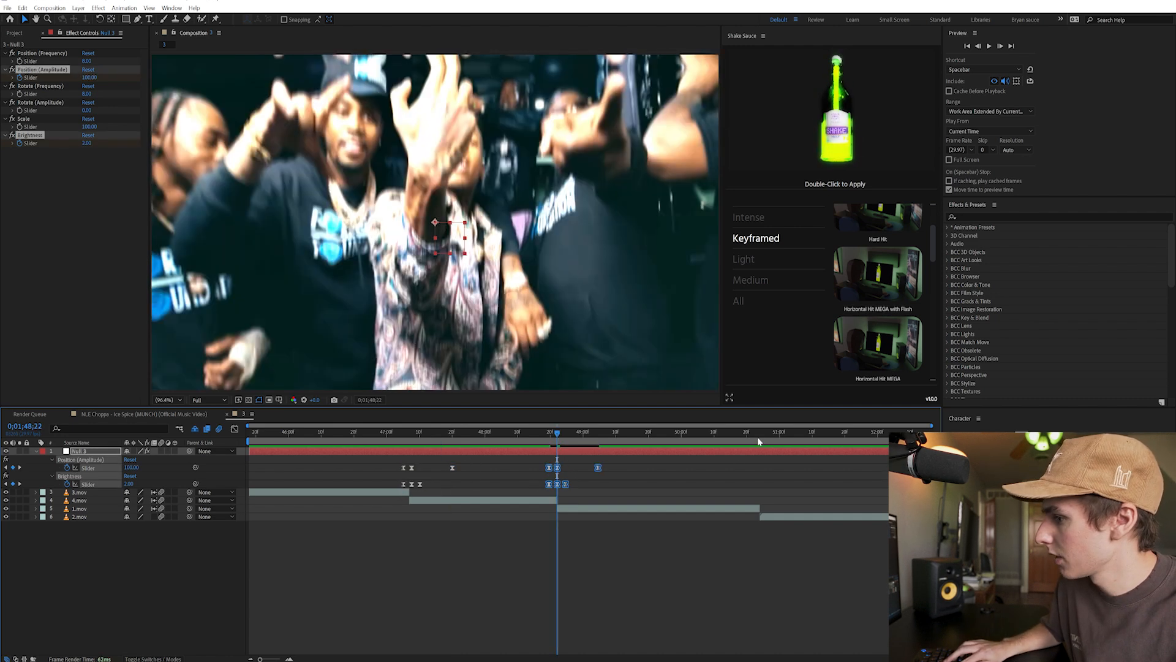
{"action": "left_click", "coordinate": [758, 435]}
{"action": "left_click_drag", "start_coordinate": [768, 470], "coordinate": [760, 470]}
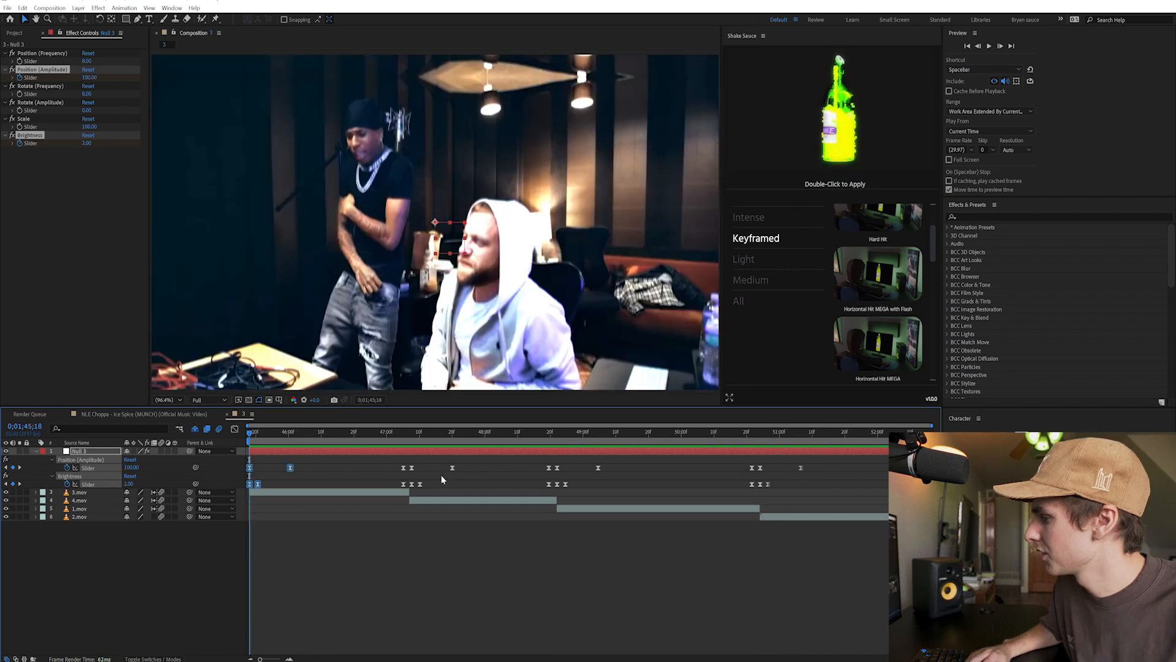
- Play back the pasted shakes and duplicate the shake keyframes from the 4.mov–1.mov cut to 0;01;49;16
{"action": "key", "text": "space"}
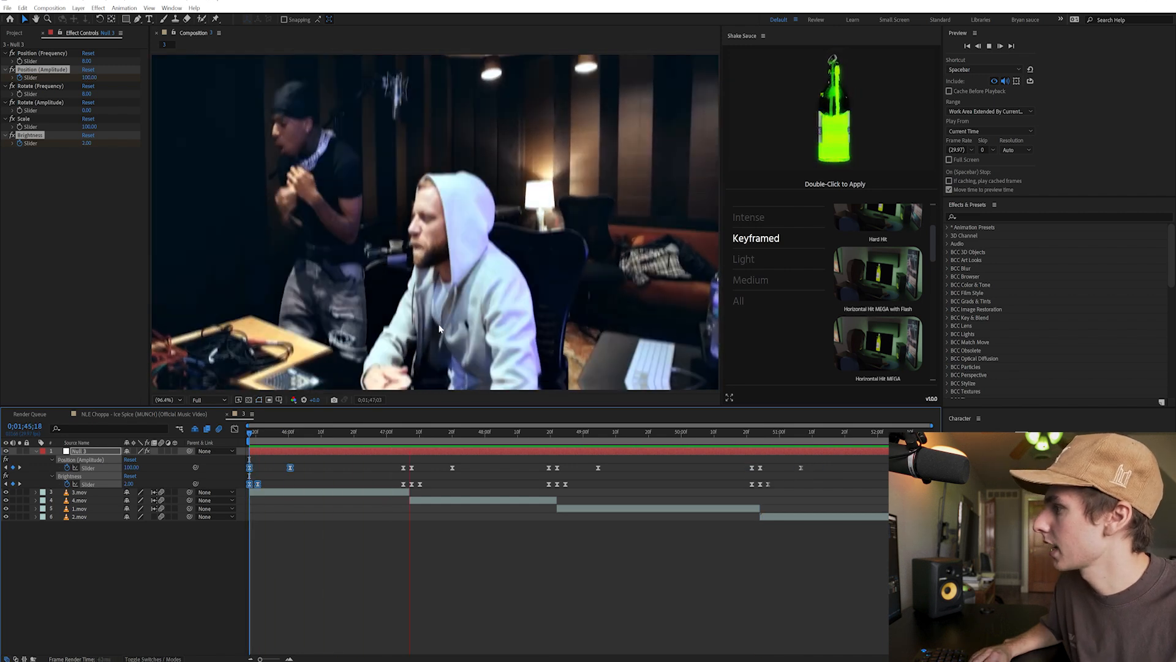
{"action": "key", "text": "space"}
{"action": "left_click_drag", "start_coordinate": [606, 459], "coordinate": [538, 486]}
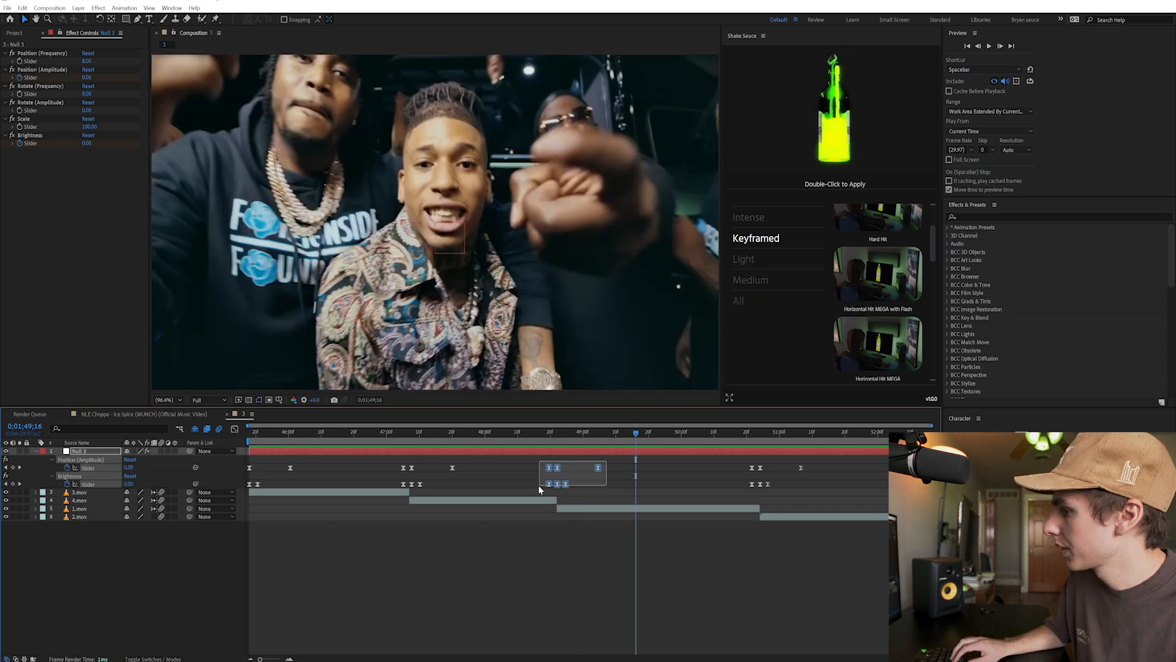
{"action": "left_click_drag", "start_coordinate": [636, 434], "coordinate": [226, 440]}
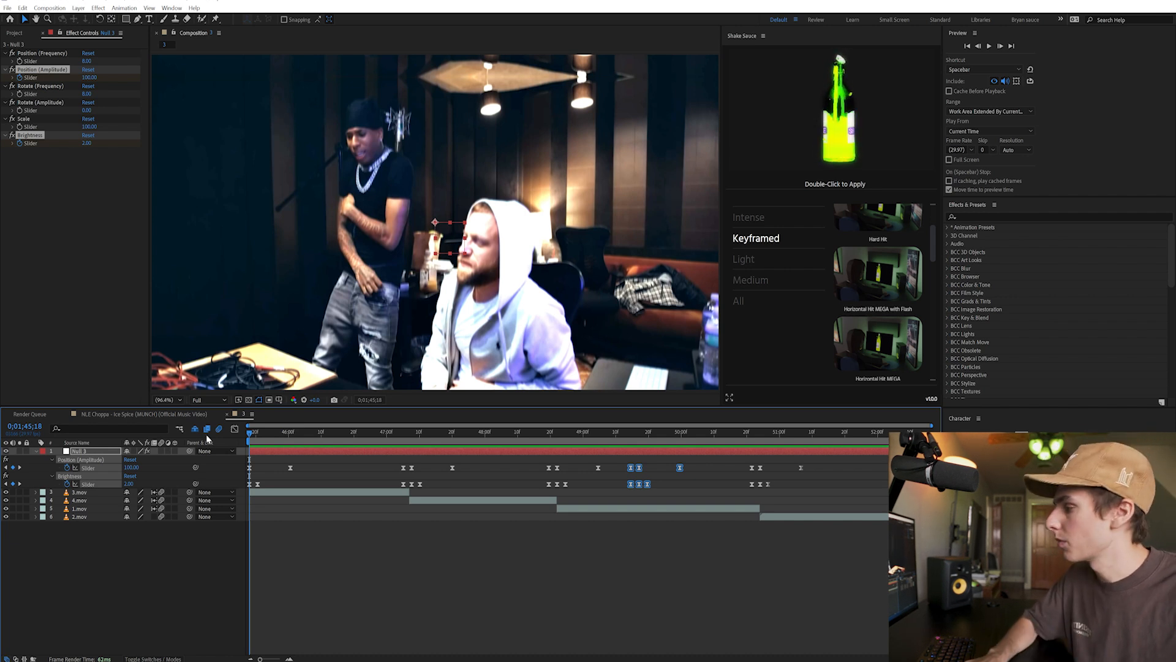
- Delete the shake null, then unhide and delete the Shake Sauce Data layer
{"action": "key", "text": "Delete"}
{"action": "left_click", "coordinate": [195, 428]}
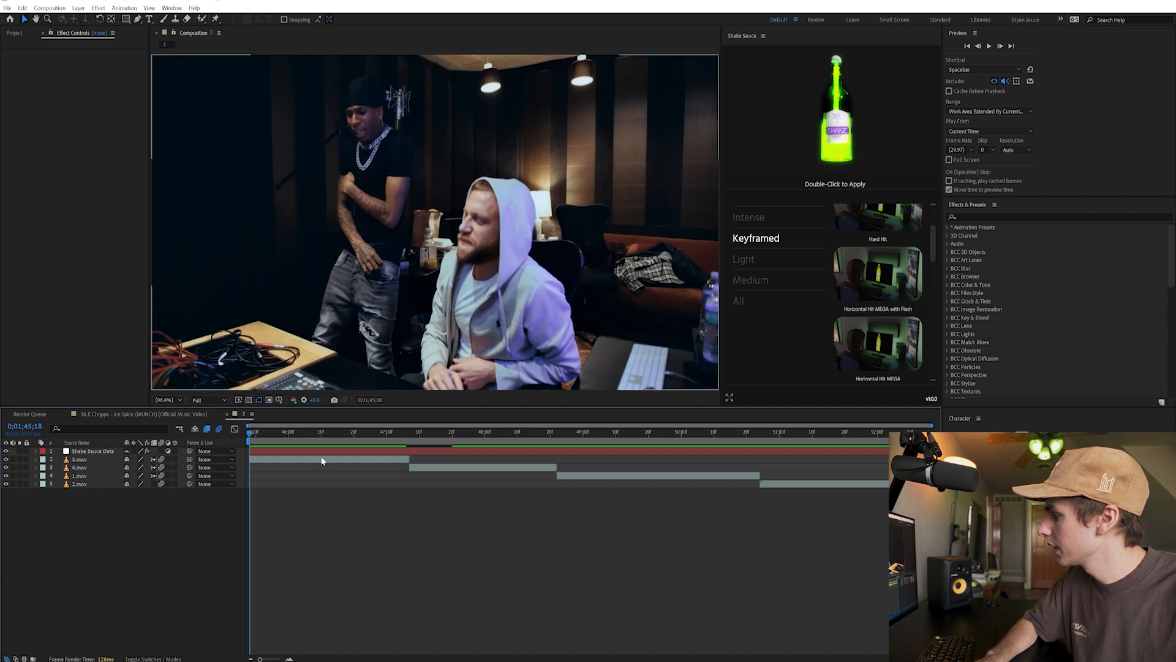
{"action": "left_click", "coordinate": [268, 454]}
{"action": "left_click", "coordinate": [195, 430]}
{"action": "left_click", "coordinate": [195, 429]}
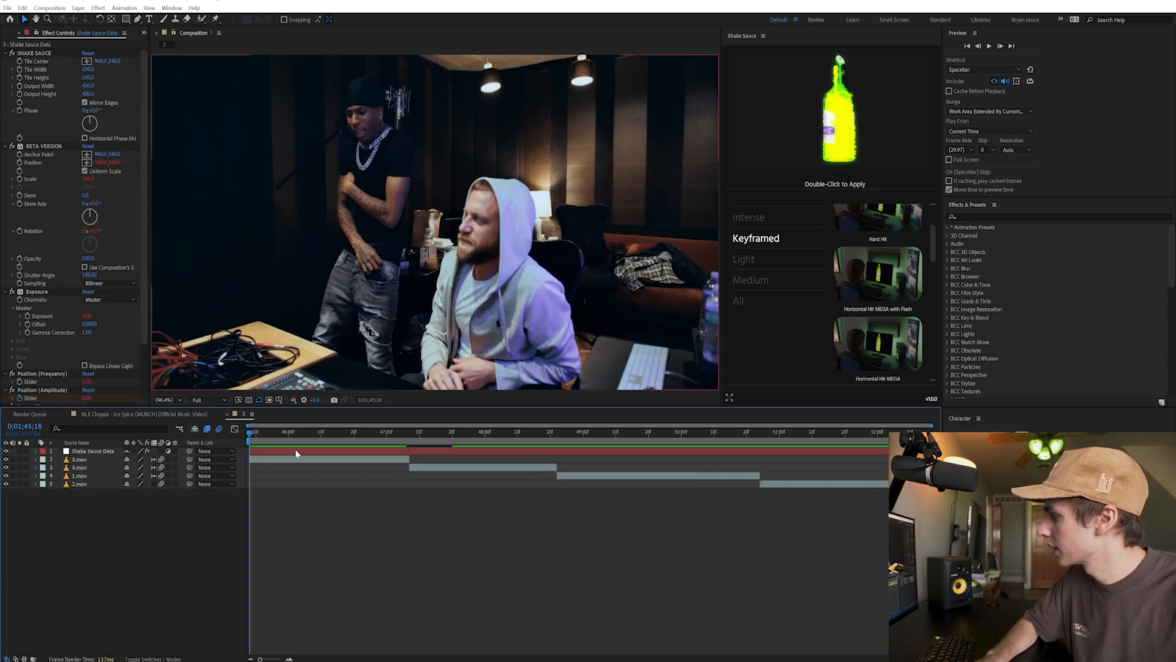
{"action": "left_click", "coordinate": [278, 450]}
{"action": "key", "text": "Delete"}
- Apply the keyframed Vertical Hit MEGA with Flash preset at the 3.mov–4.mov cut, 0;01;47;07, and preview it
{"action": "key", "text": "space"}
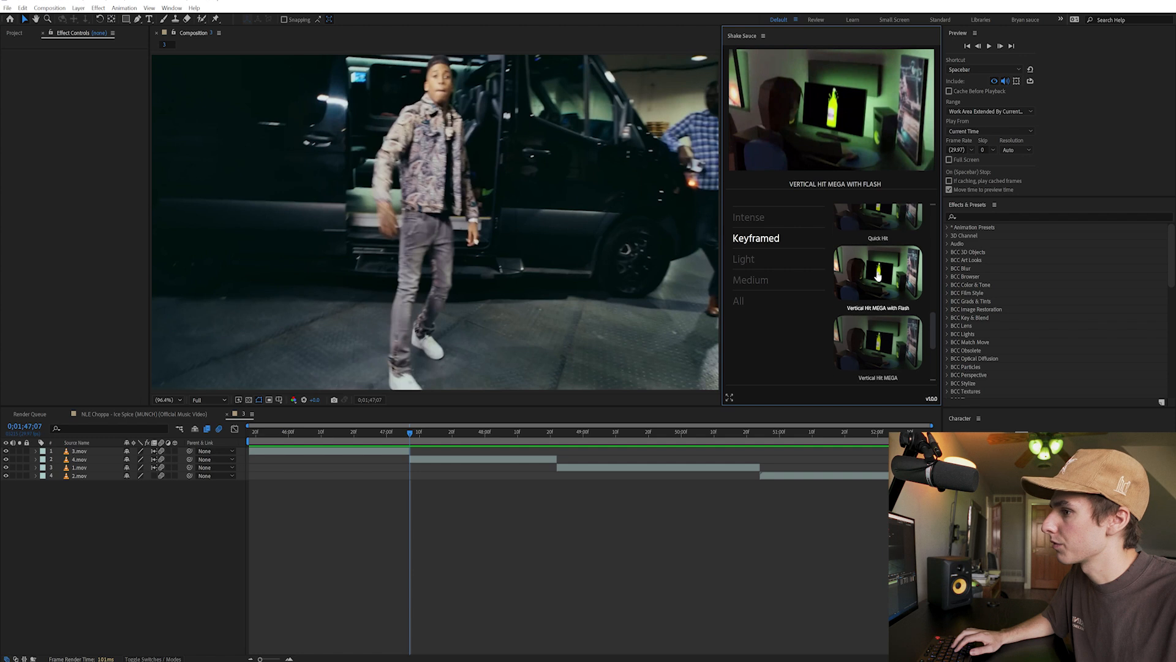
{"action": "double_click", "coordinate": [871, 275]}
{"action": "left_click", "coordinate": [397, 433]}
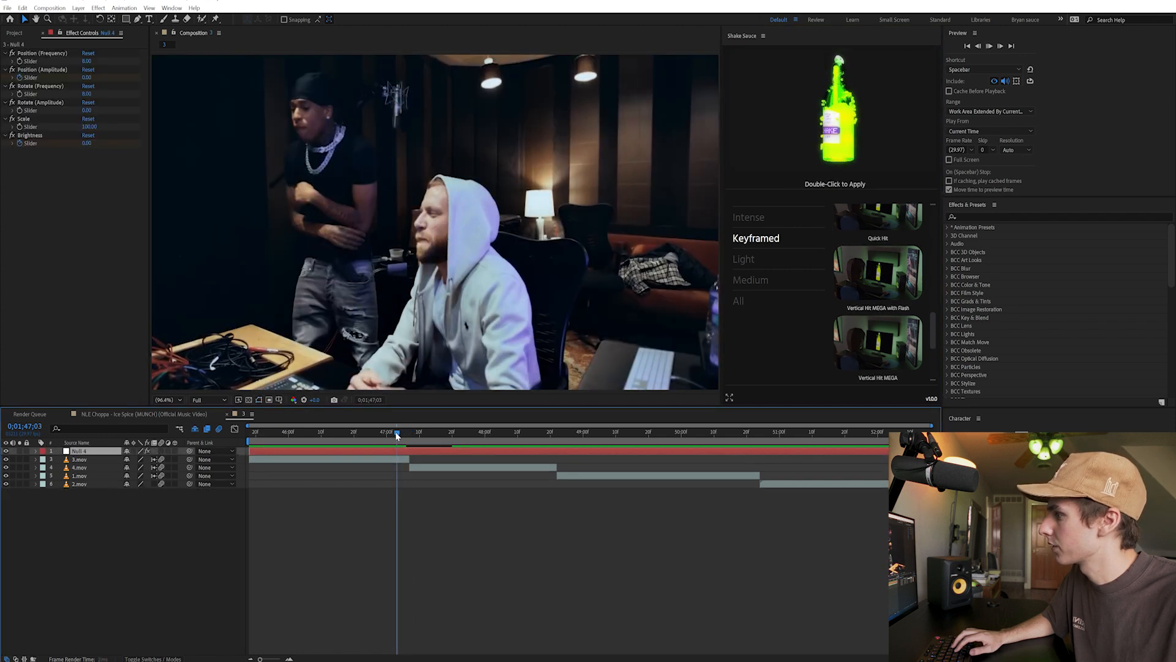
{"action": "left_click", "coordinate": [397, 434]}
{"action": "key", "text": "space"}
{"action": "left_click", "coordinate": [401, 434]}
- Apply the keyframed Quick Hit with Flash preset at the 4.mov–1.mov cut, 0;01;48;22, and preview it
{"action": "left_click_drag", "start_coordinate": [403, 436], "coordinate": [531, 445]}
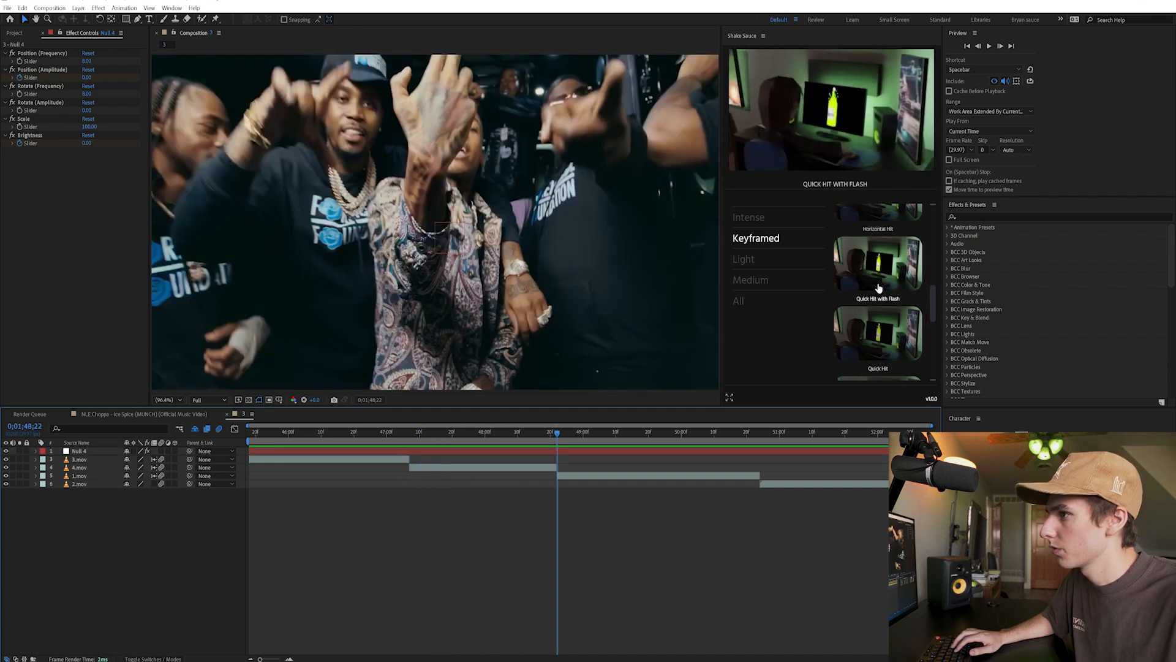
{"action": "left_click", "coordinate": [863, 264]}
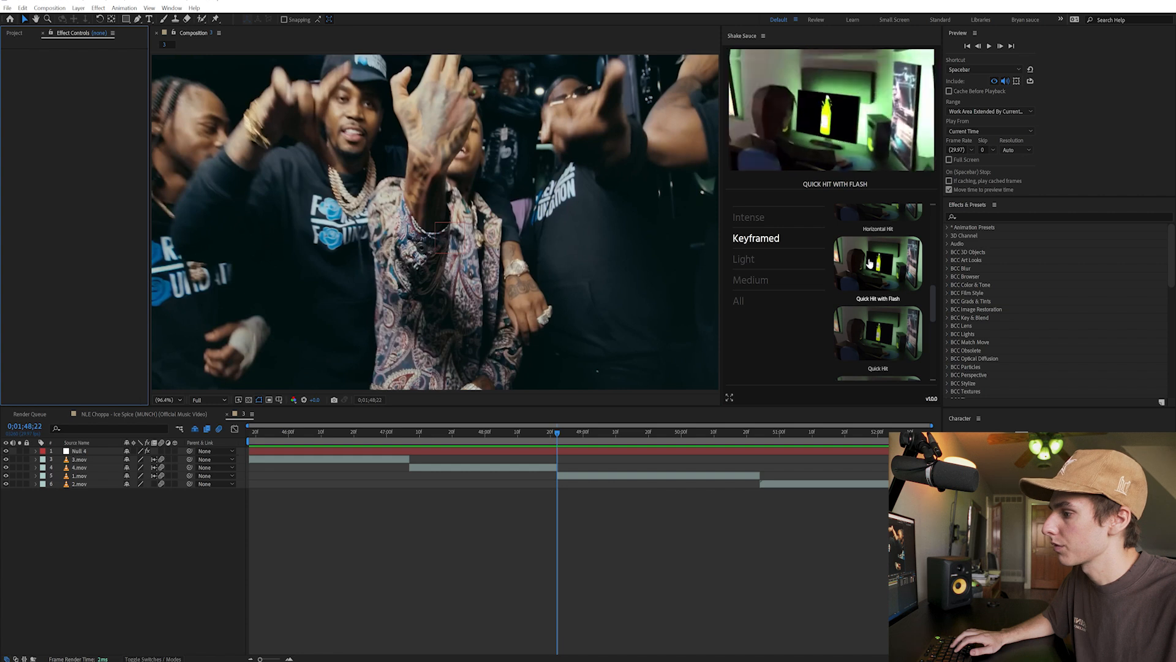
{"action": "left_click_drag", "start_coordinate": [557, 436], "coordinate": [558, 438]}
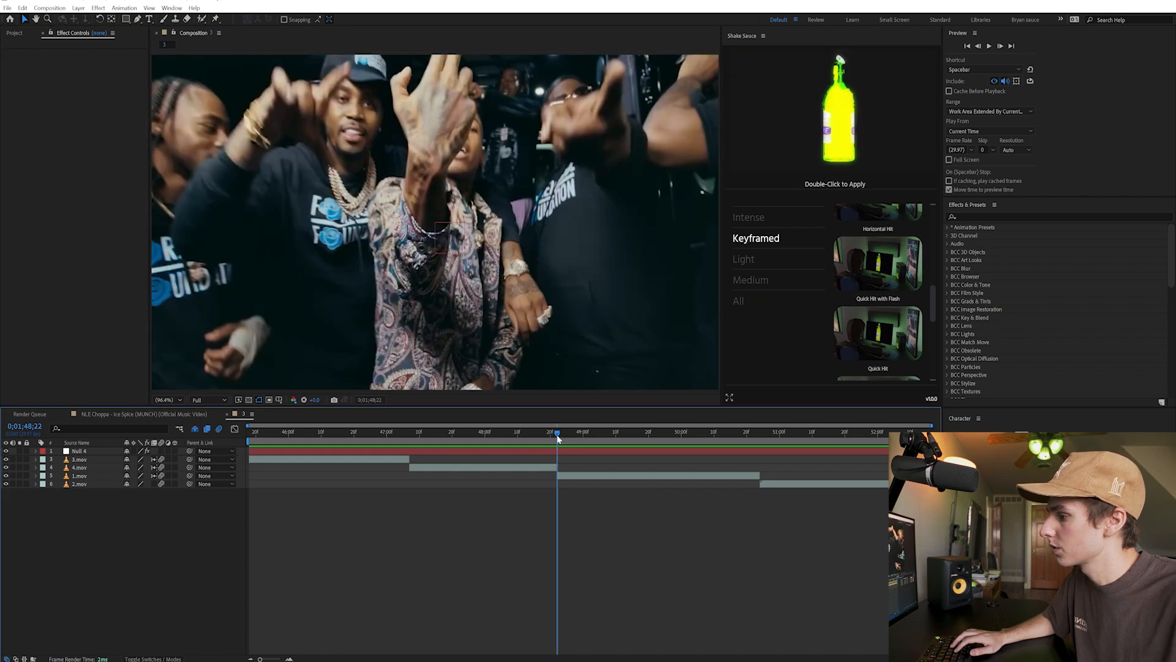
{"action": "mouse_move", "coordinate": [866, 283]}
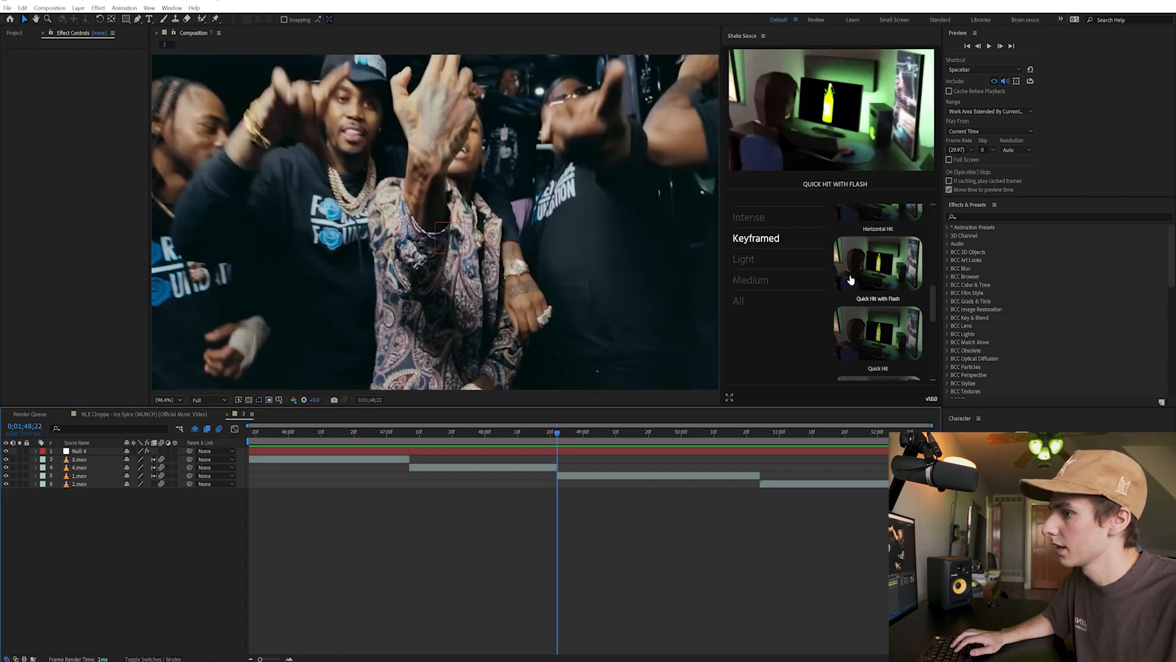
{"action": "double_click", "coordinate": [864, 278]}
{"action": "left_click_drag", "start_coordinate": [557, 433], "coordinate": [540, 438]}
{"action": "key", "text": "space"}
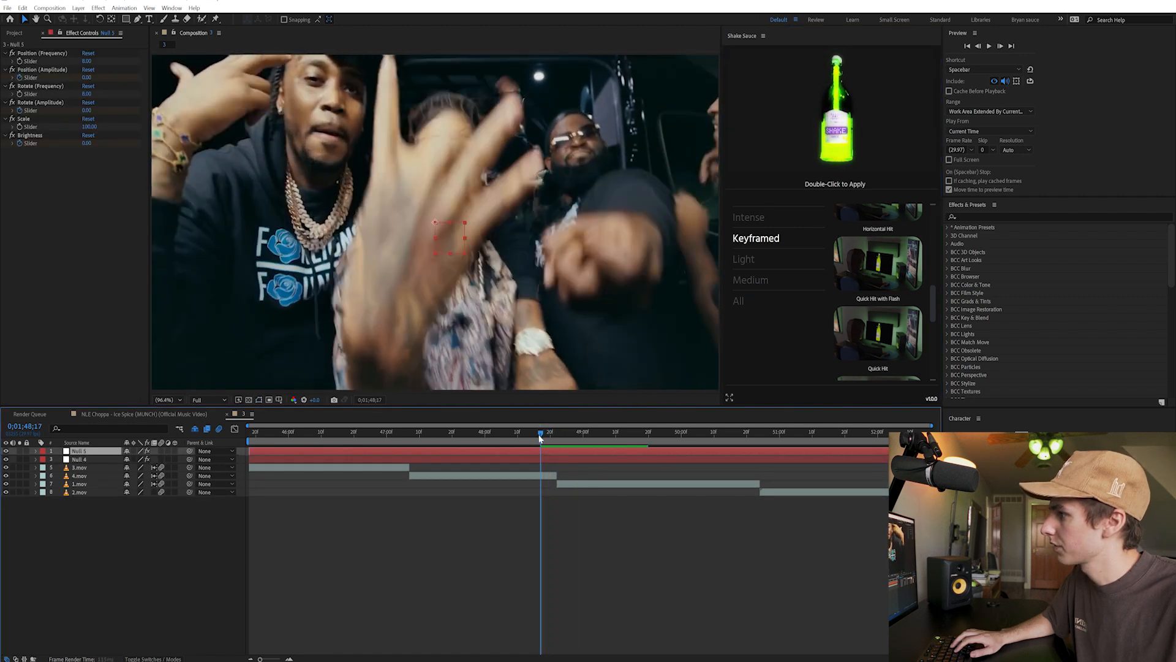
- Apply the keyframed Horizontal Hit with Flash preset at the 1.mov–2.mov cut, 0;01;50;24, and preview it
{"action": "scroll", "coordinate": [878, 294], "scroll_direction": "down", "scroll_amount": 3}
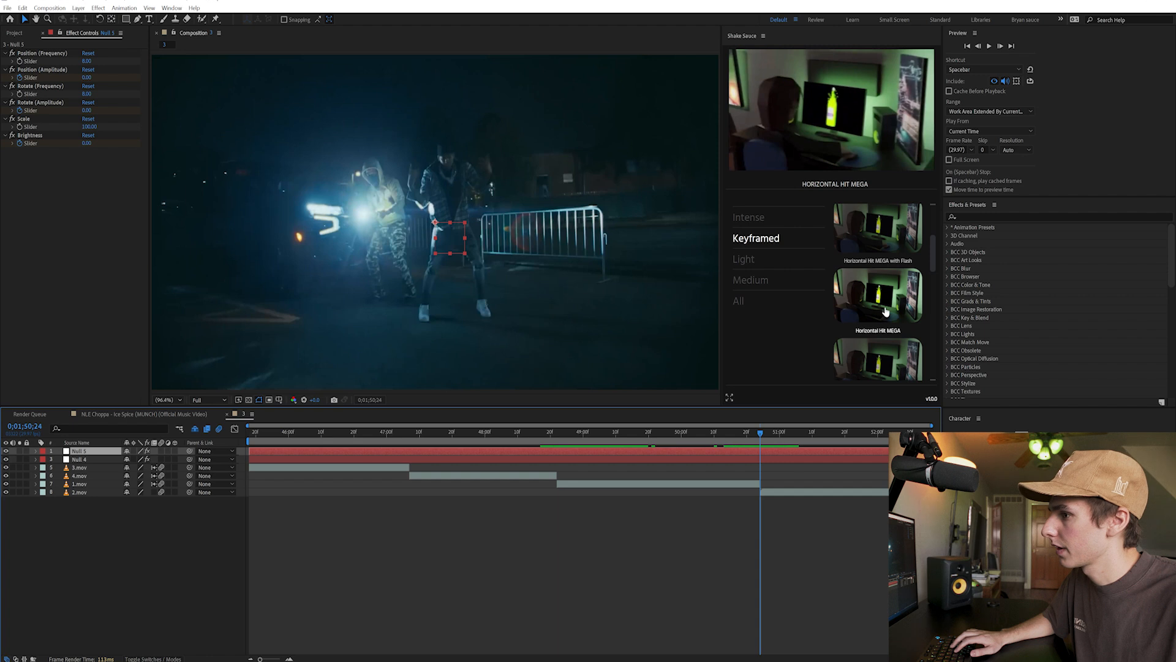
{"action": "scroll", "coordinate": [885, 311], "scroll_direction": "up", "scroll_amount": 3}
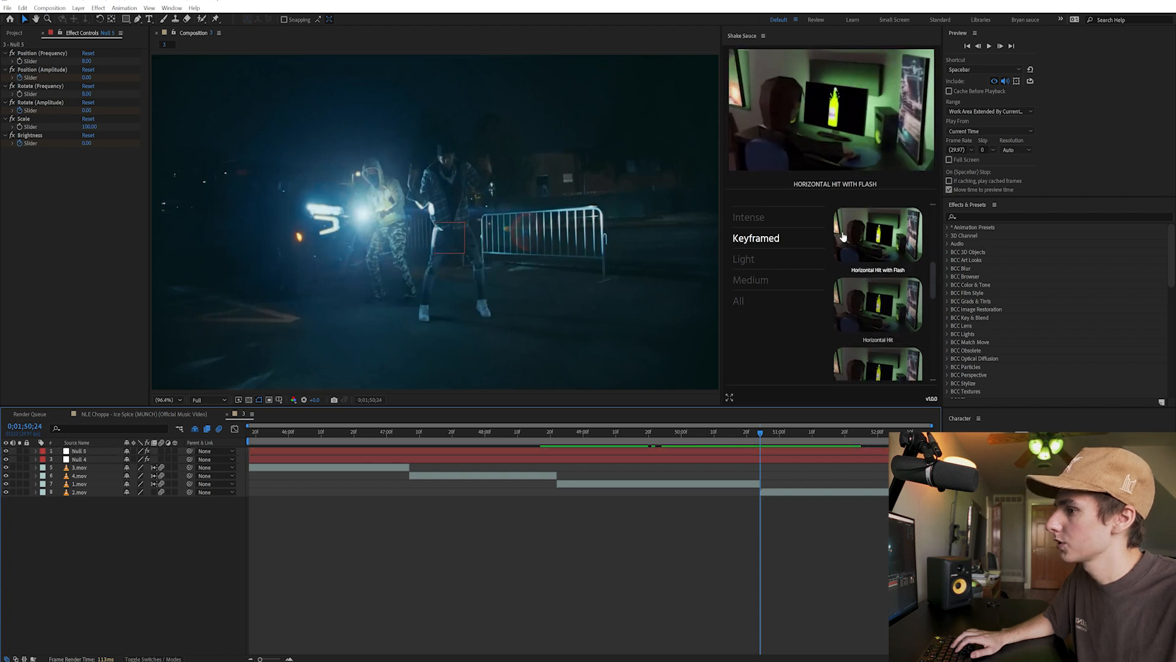
{"action": "double_click", "coordinate": [874, 245]}
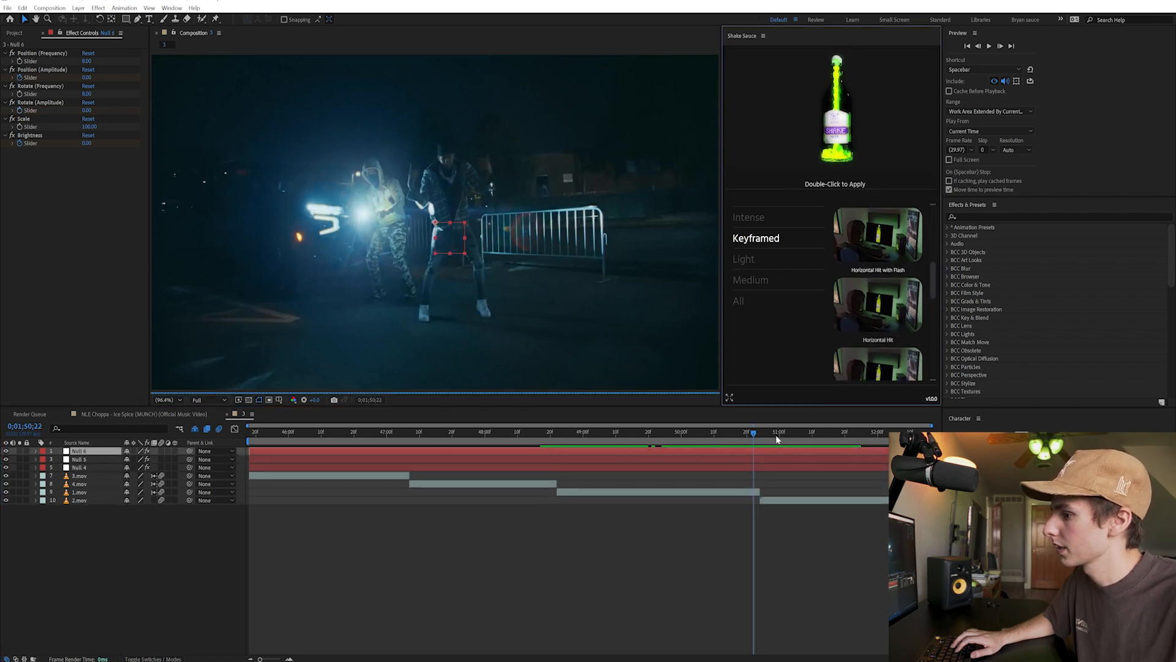
{"action": "left_click", "coordinate": [744, 436]}
{"action": "key", "text": "space"}
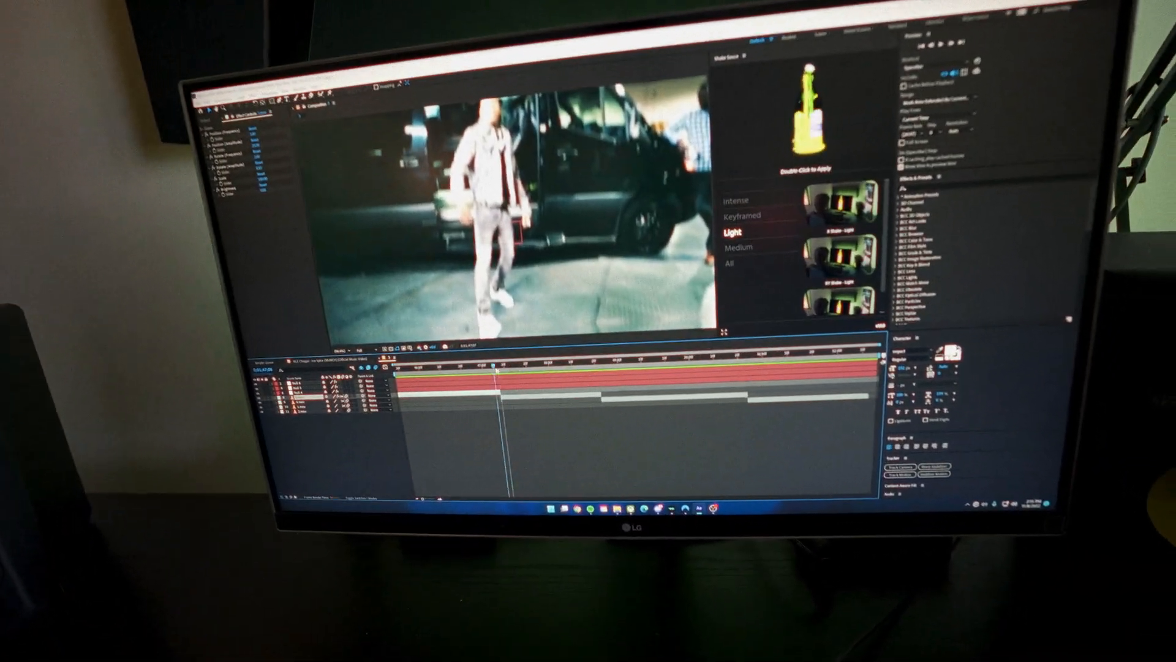
- Select the shake null for the 4.mov–1.mov cut, reveal its keyframes and adjust its shake slider values
{"action": "left_click", "coordinate": [616, 376]}
{"action": "left_click", "coordinate": [617, 395]}
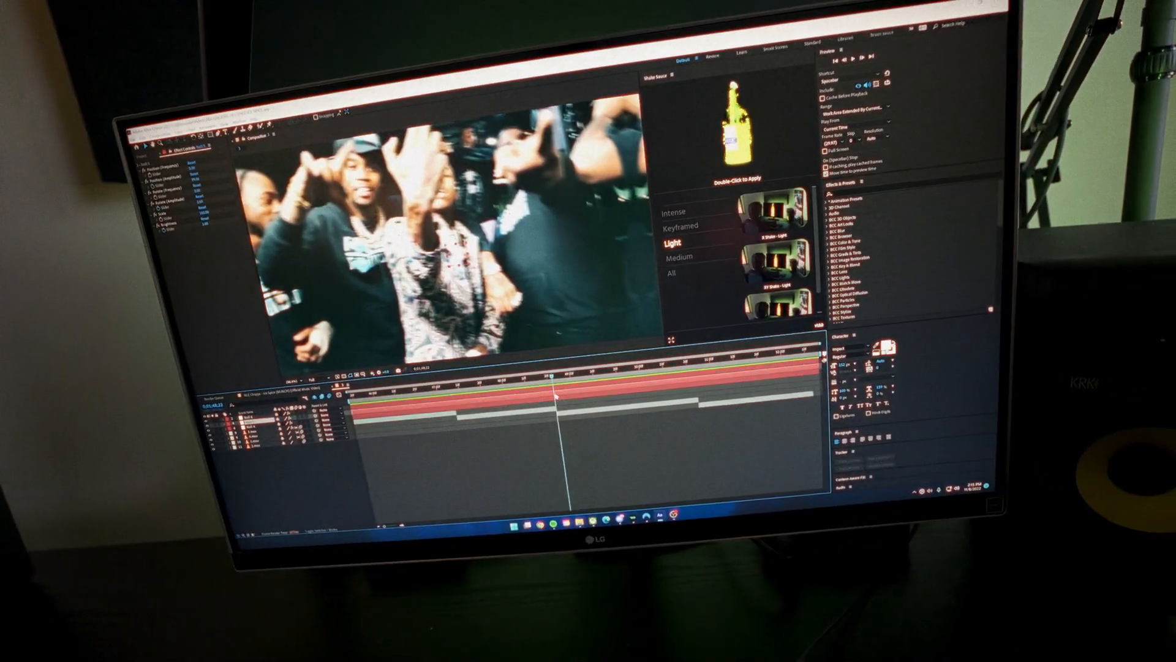
{"action": "key", "text": "u"}
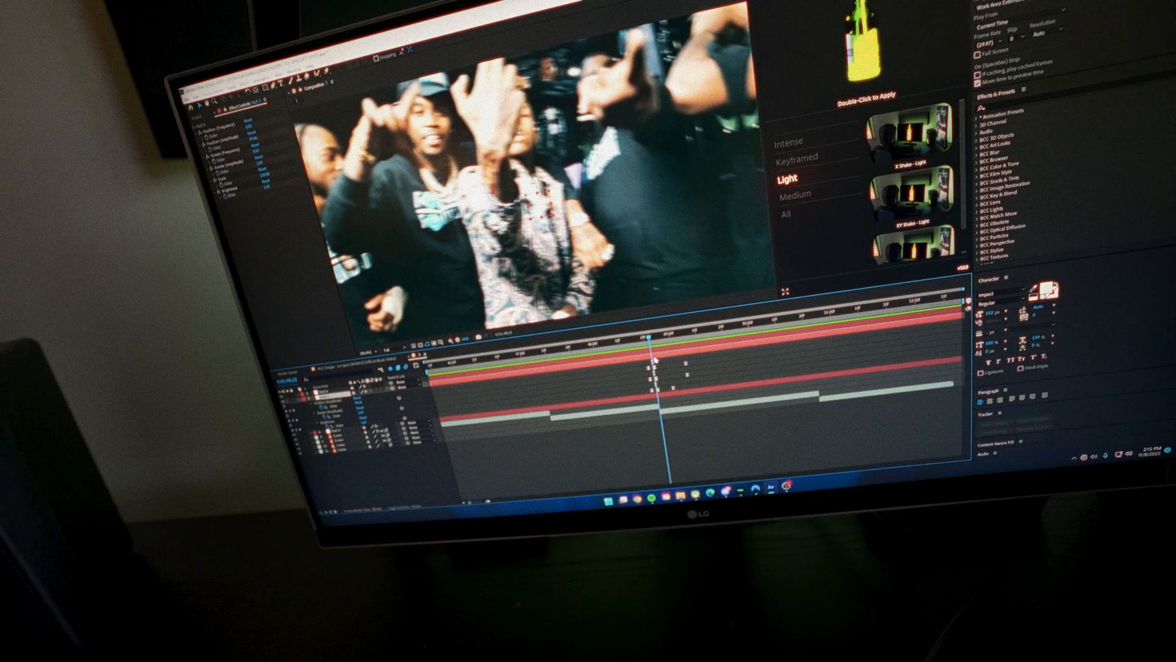
{"action": "scroll", "coordinate": [642, 375], "scroll_direction": "up", "scroll_amount": 3}
{"action": "left_click_drag", "start_coordinate": [254, 157], "coordinate": [307, 162]}
{"action": "left_click", "coordinate": [303, 208]}
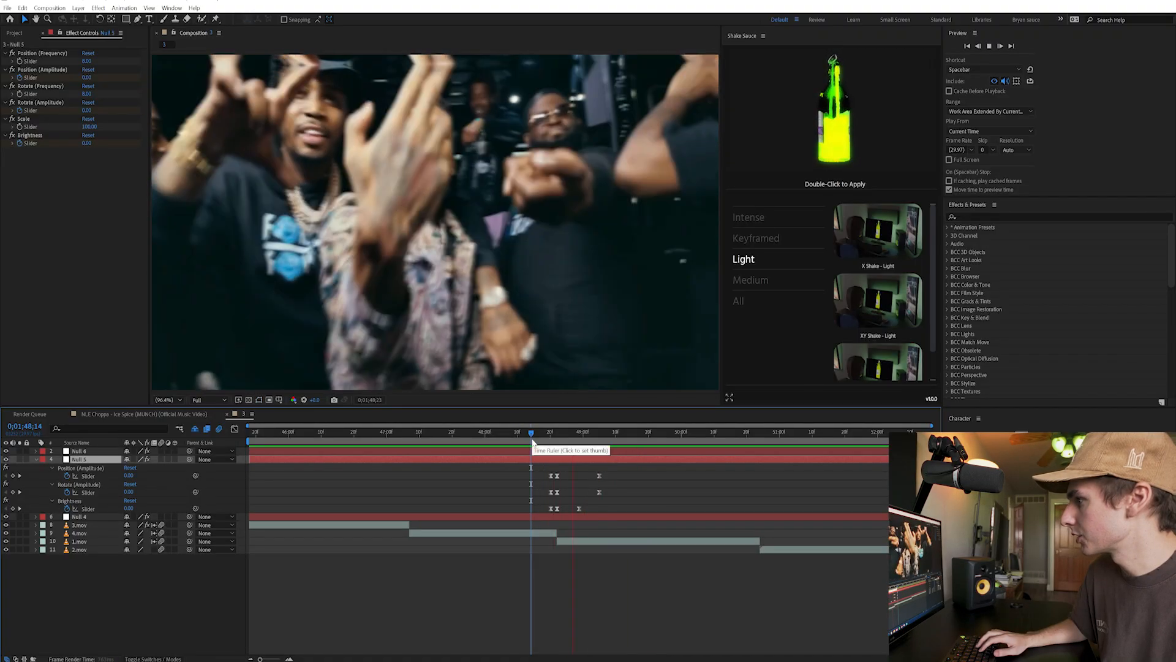
- Collapse the null's keyframes and play back the whole sequence from 0;01;45;18
{"action": "key", "text": "u"}
{"action": "left_click_drag", "start_coordinate": [539, 438], "coordinate": [237, 439]}
{"action": "key", "text": "space"}
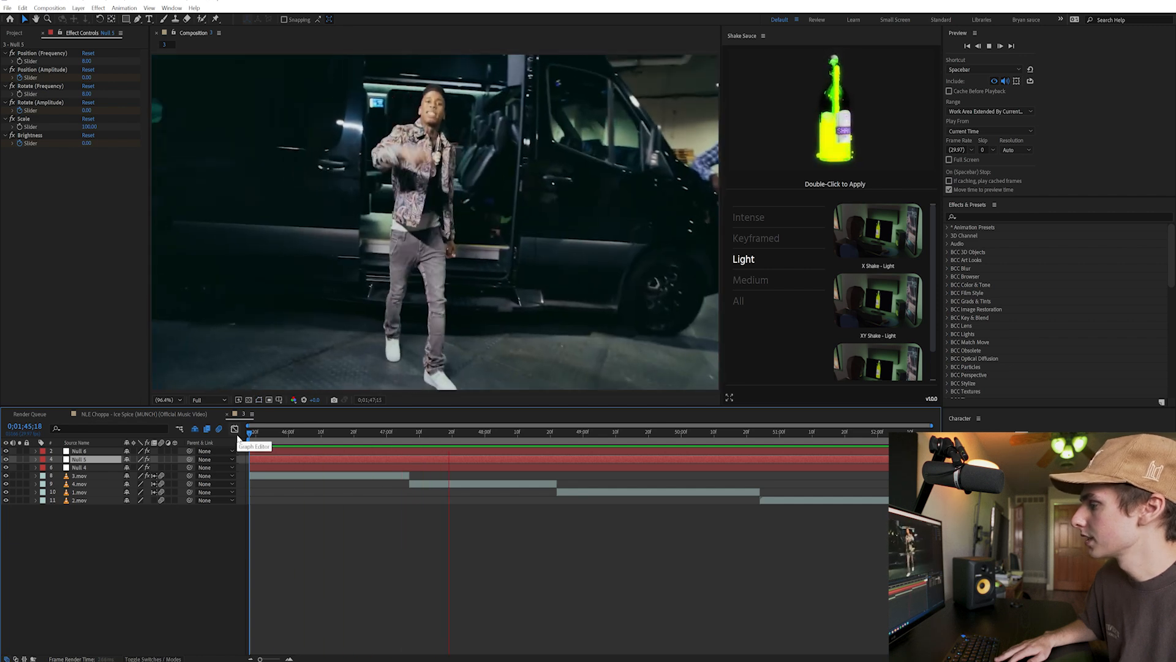
- Keyframe the Scale of the shake null for the 1.mov–2.mov cut from 100 up to about 139 at 0;01;51;12
{"action": "left_click", "coordinate": [767, 453]}
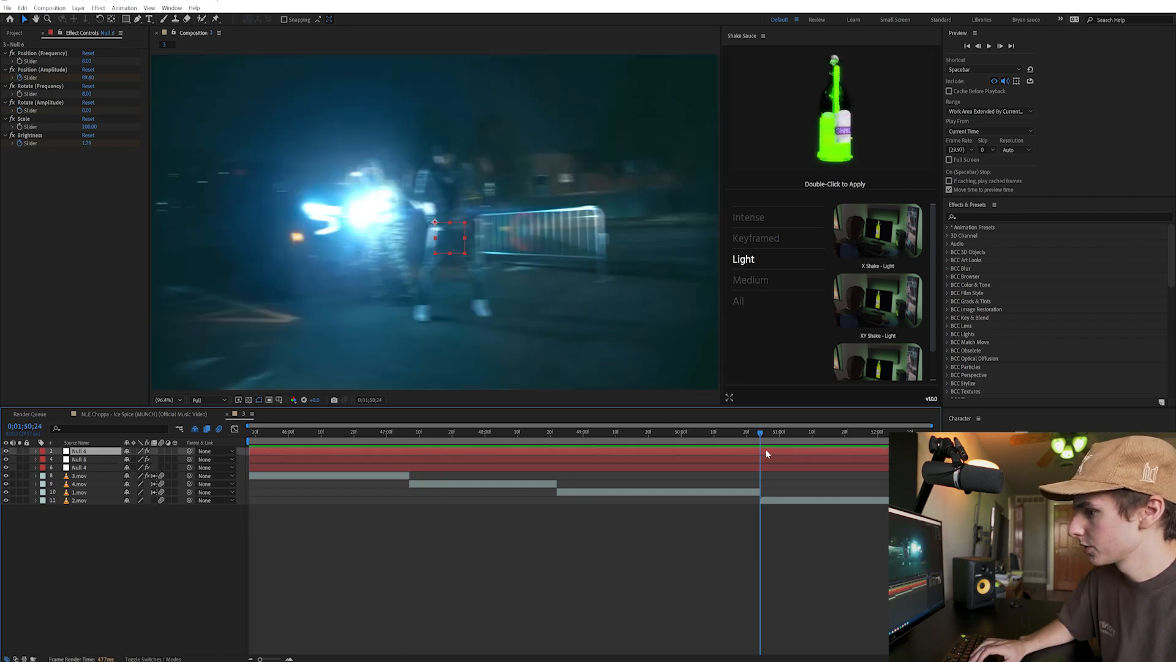
{"action": "key", "text": "u"}
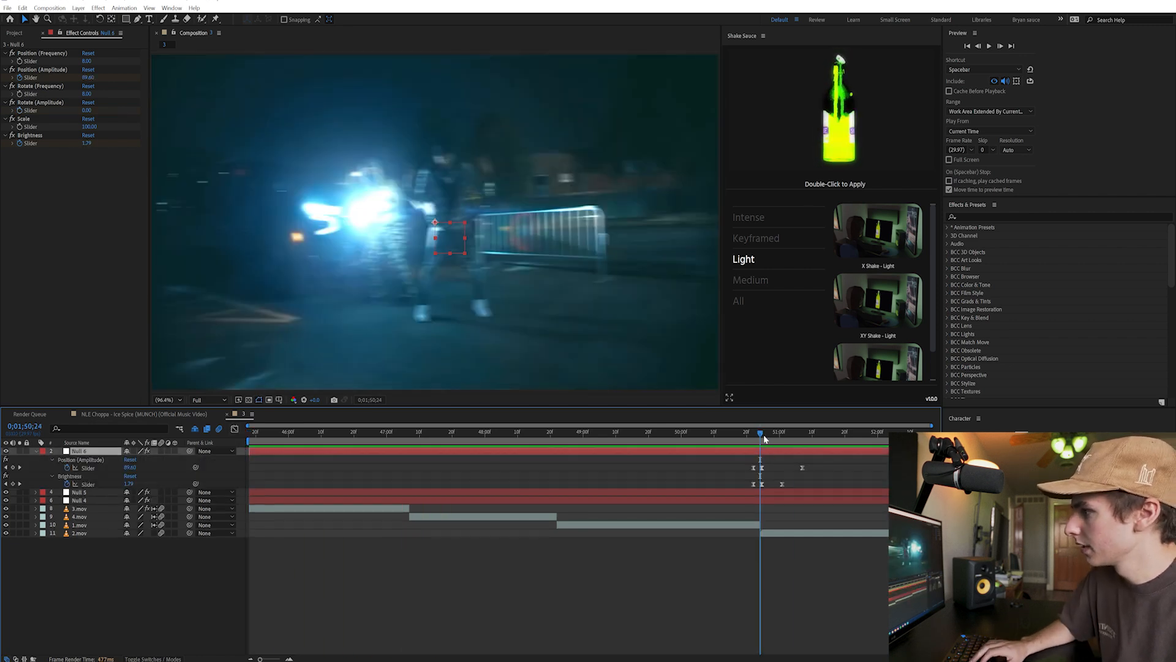
{"action": "left_click_drag", "start_coordinate": [764, 439], "coordinate": [814, 442]}
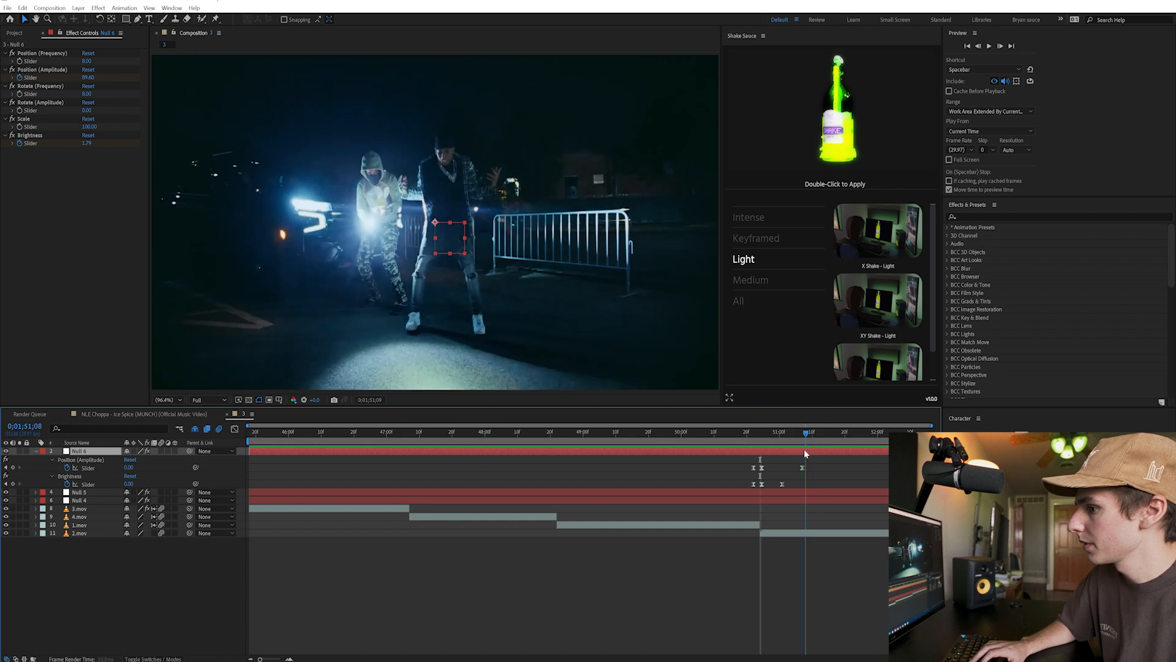
{"action": "left_click_drag", "start_coordinate": [804, 450], "coordinate": [801, 449]}
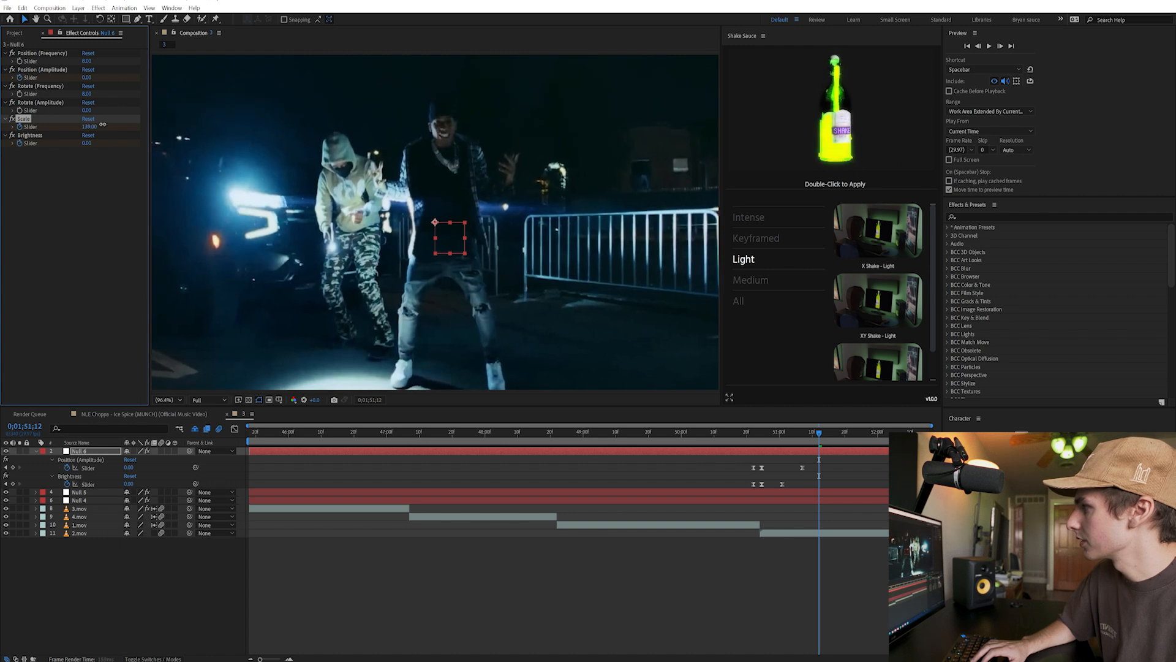
- Apply Easy Ease to the two Scale keyframes and preview the result from 0;01;50;19
{"action": "left_click_drag", "start_coordinate": [840, 477], "coordinate": [790, 487]}
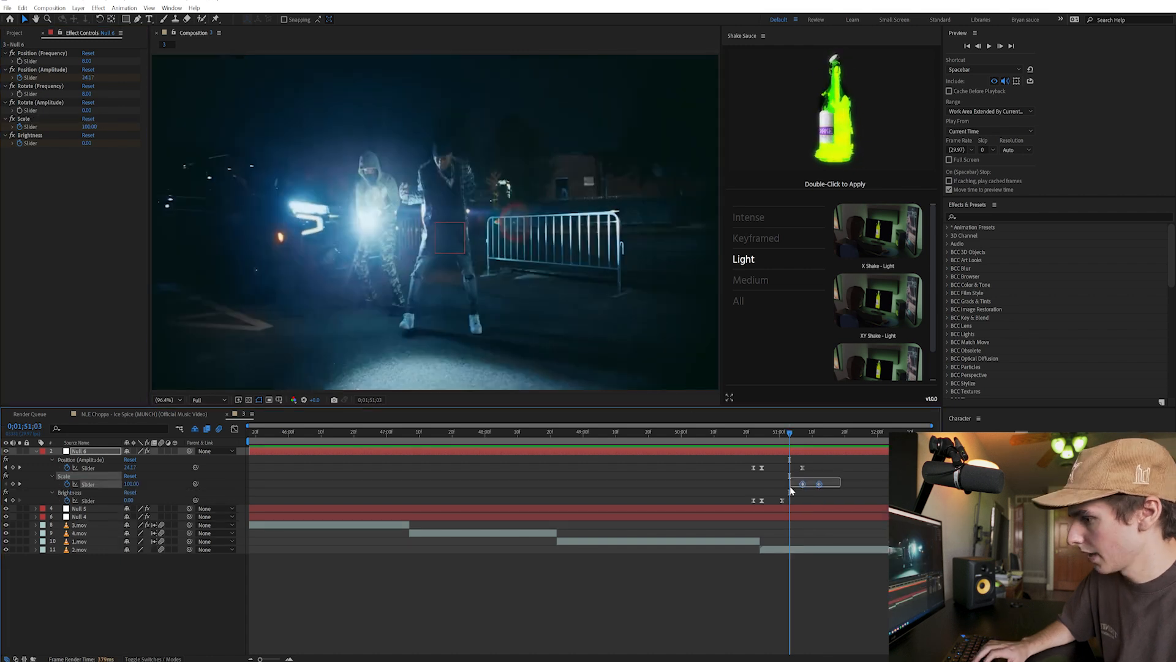
{"action": "left_click", "coordinate": [745, 443]}
{"action": "key", "text": "space"}
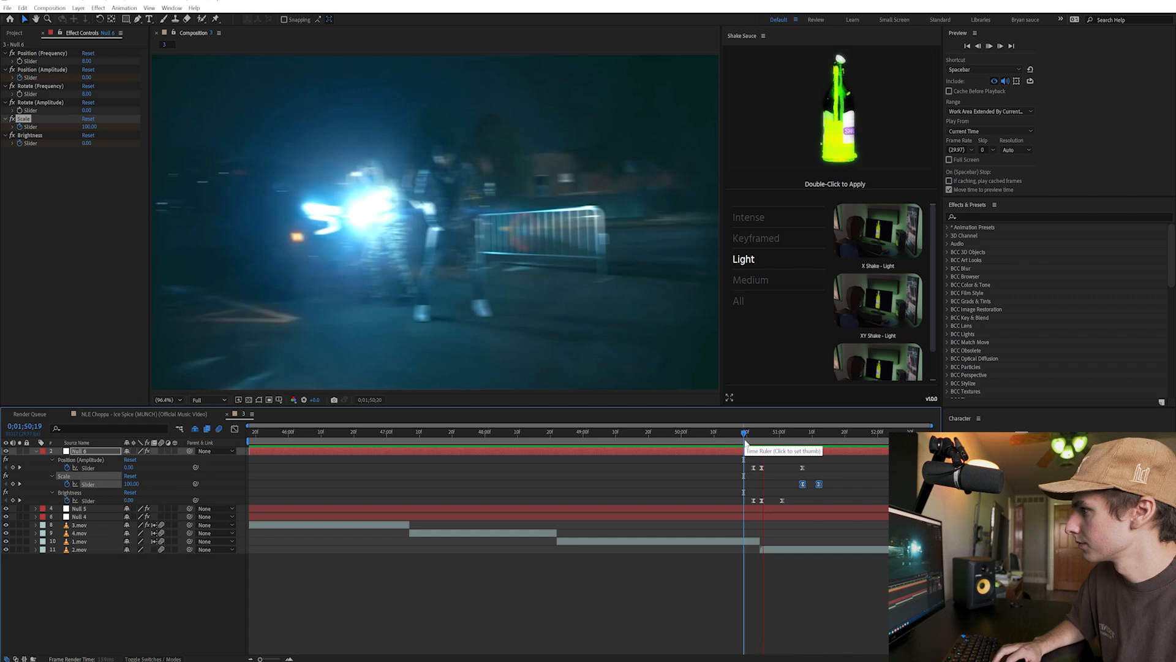